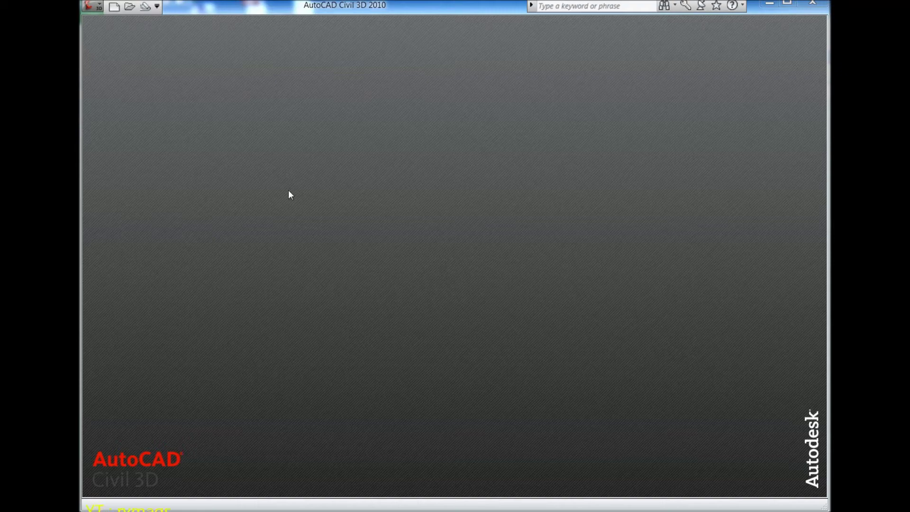
Step: Start a new blank drawing, Drawing4.dwg, with Ortho mode turned on
{"action": "left_click", "coordinate": [116, 7]}
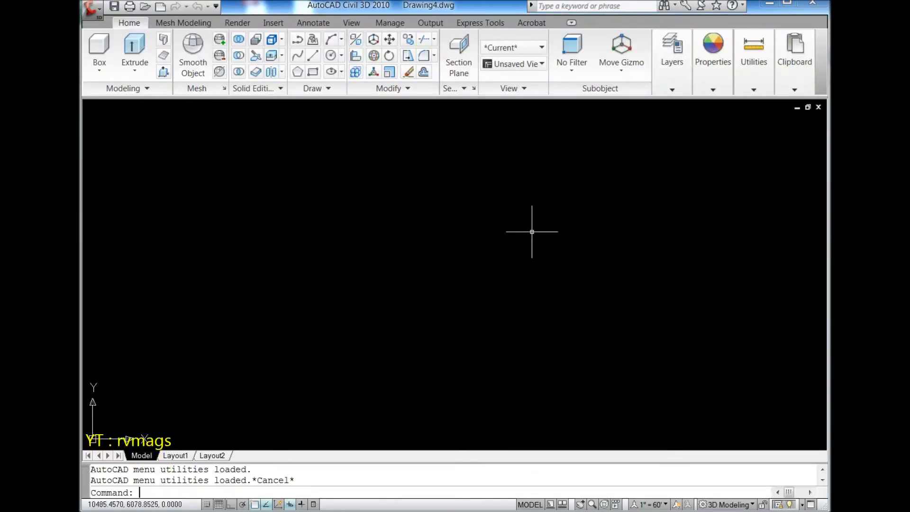
{"action": "left_click", "coordinate": [230, 505]}
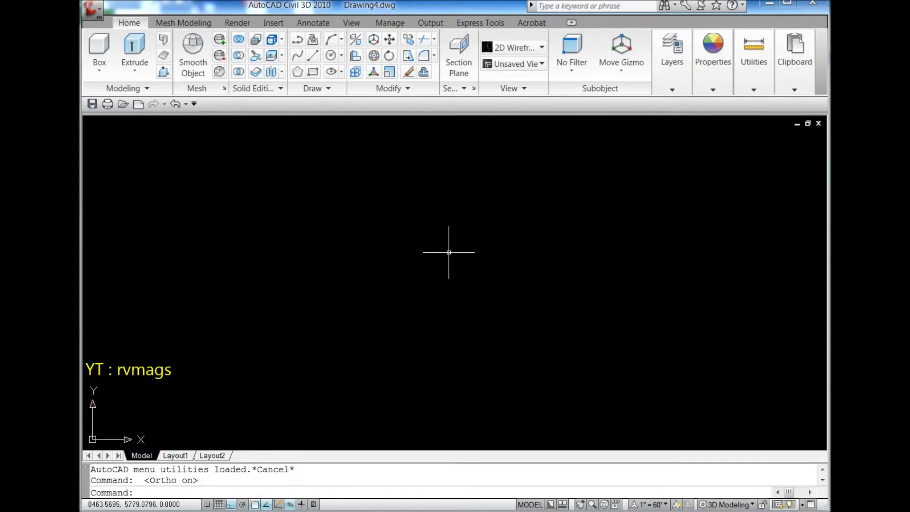
Step: Start a polyline and draw the outer path: 48.5, 82, 41, 82 and 48.5 unit segments
{"action": "left_click", "coordinate": [298, 45]}
{"action": "left_click", "coordinate": [481, 226]}
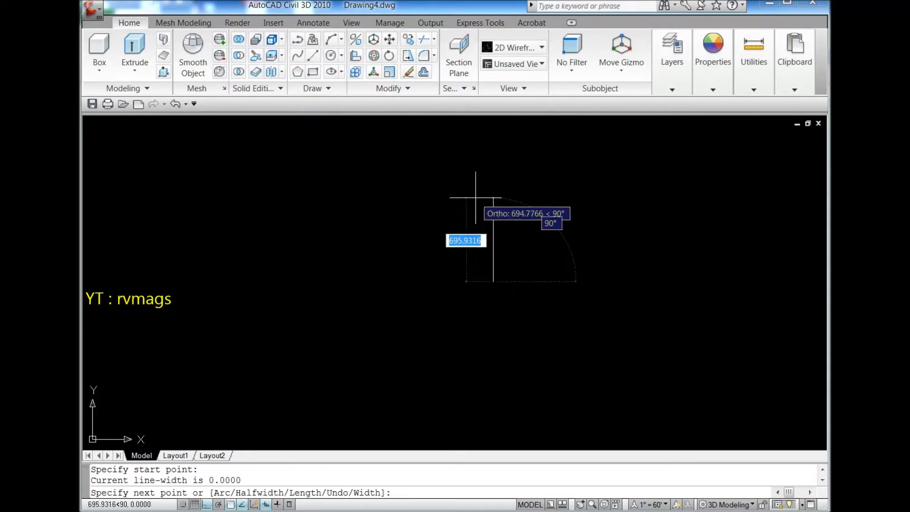
{"action": "scroll", "coordinate": [480, 183], "scroll_direction": "up", "scroll_amount": 2}
{"action": "scroll", "coordinate": [491, 275], "scroll_direction": "up", "scroll_amount": 1}
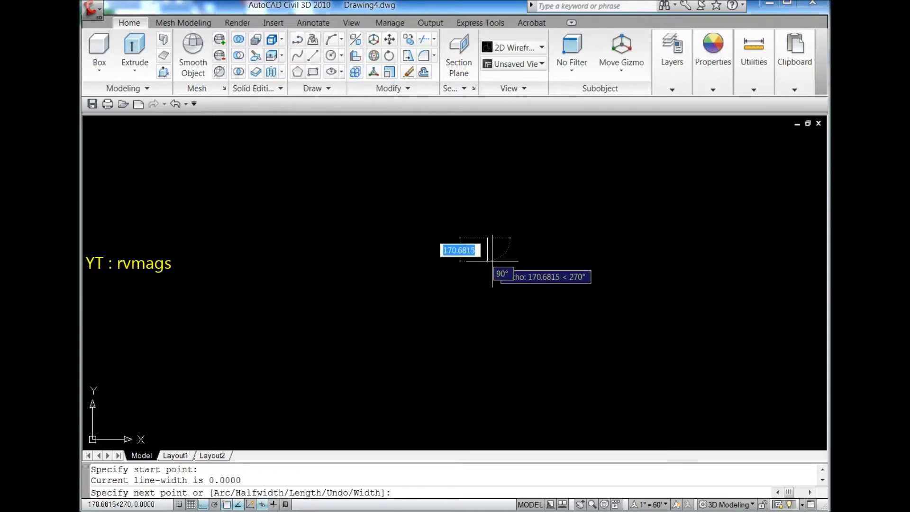
{"action": "scroll", "coordinate": [490, 280], "scroll_direction": "up", "scroll_amount": 3}
{"action": "type", "text": "48.5"}
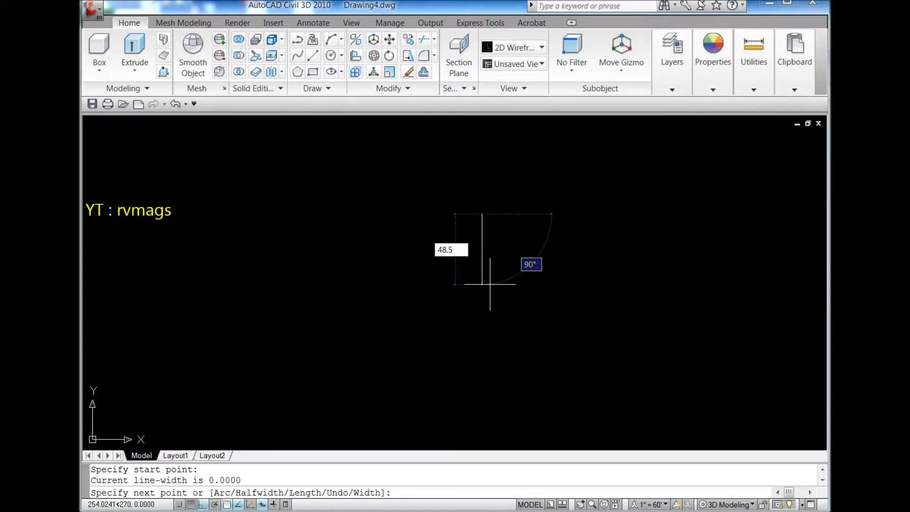
{"action": "key", "text": "Return"}
{"action": "scroll", "coordinate": [446, 236], "scroll_direction": "down", "scroll_amount": 4}
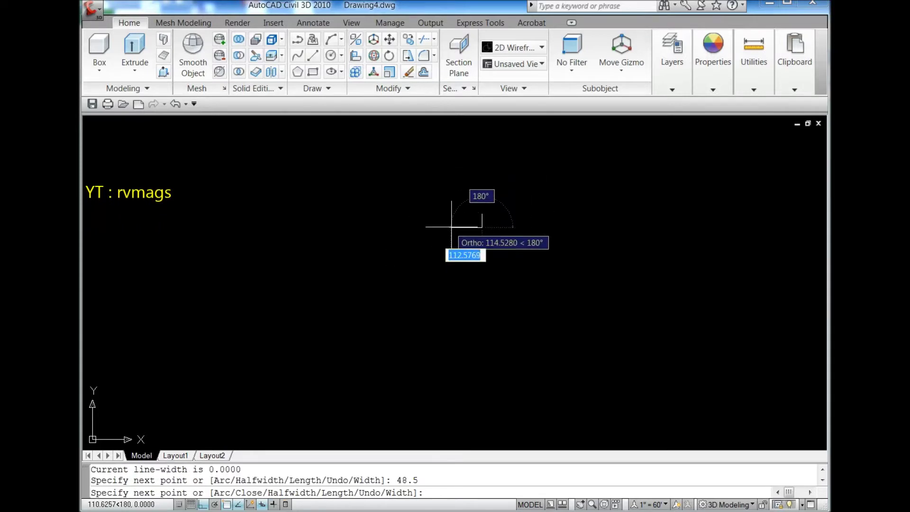
{"action": "type", "text": "82"}
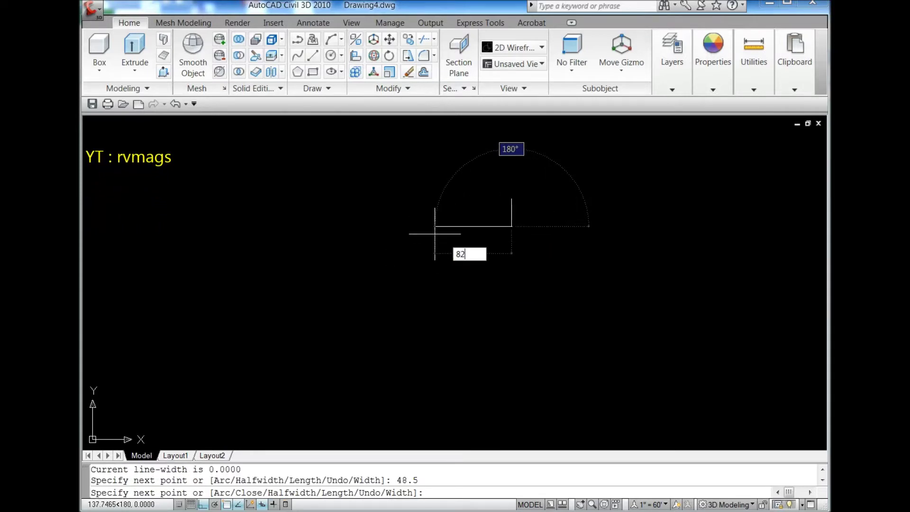
{"action": "key", "text": "Return"}
{"action": "type", "text": "41"}
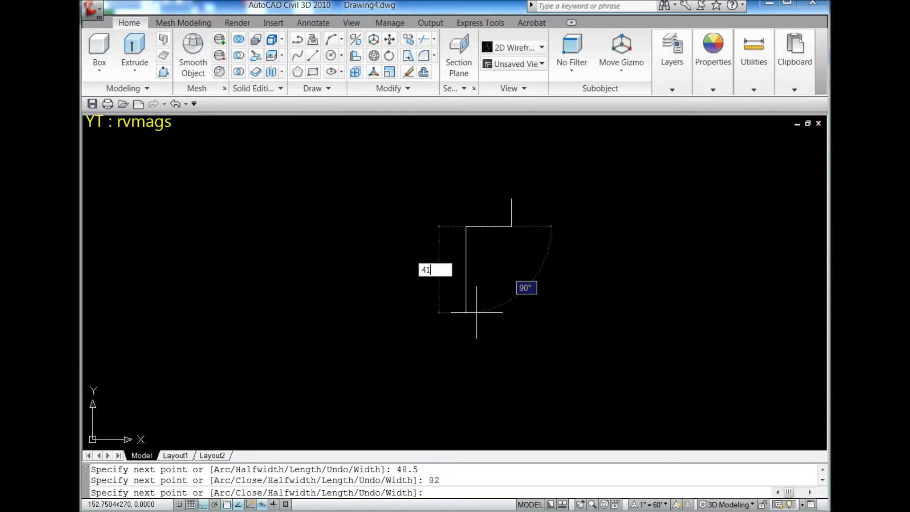
{"action": "key", "text": "Return"}
{"action": "type", "text": "82"}
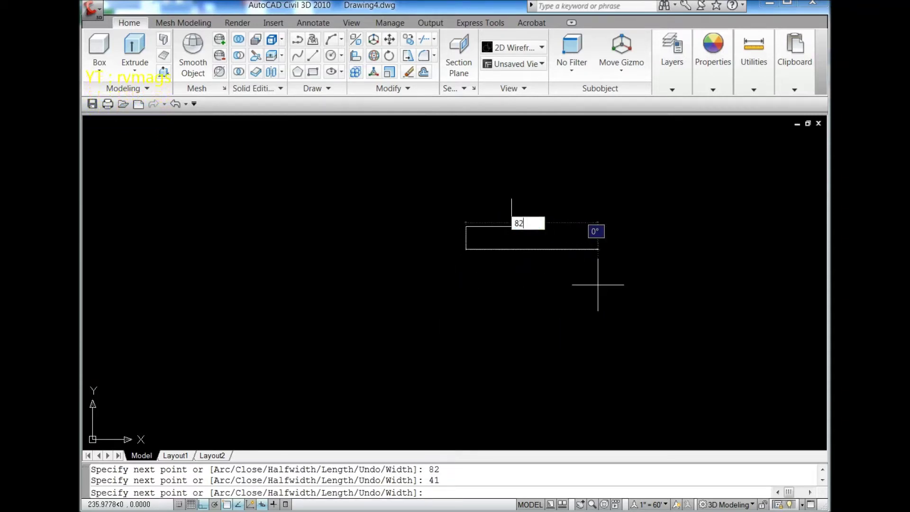
{"action": "key", "text": "Return"}
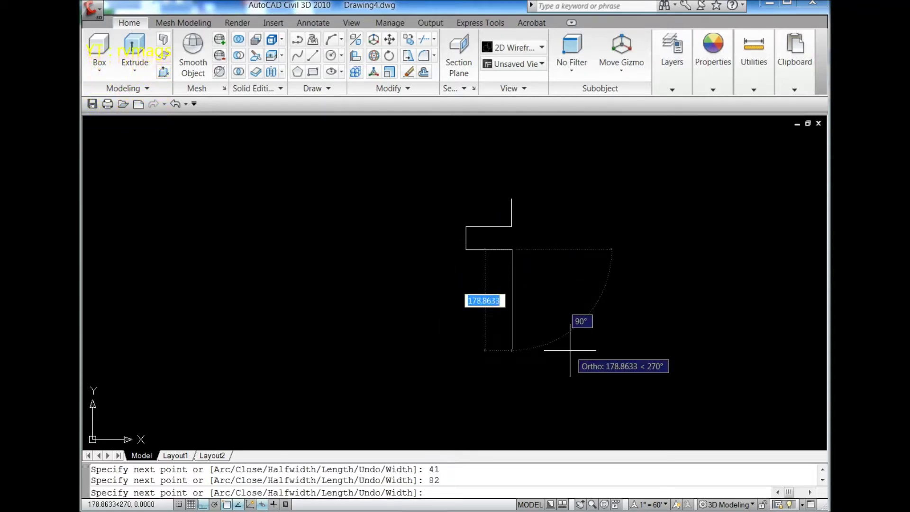
{"action": "type", "text": "4"}
{"action": "key", "text": "Return"}
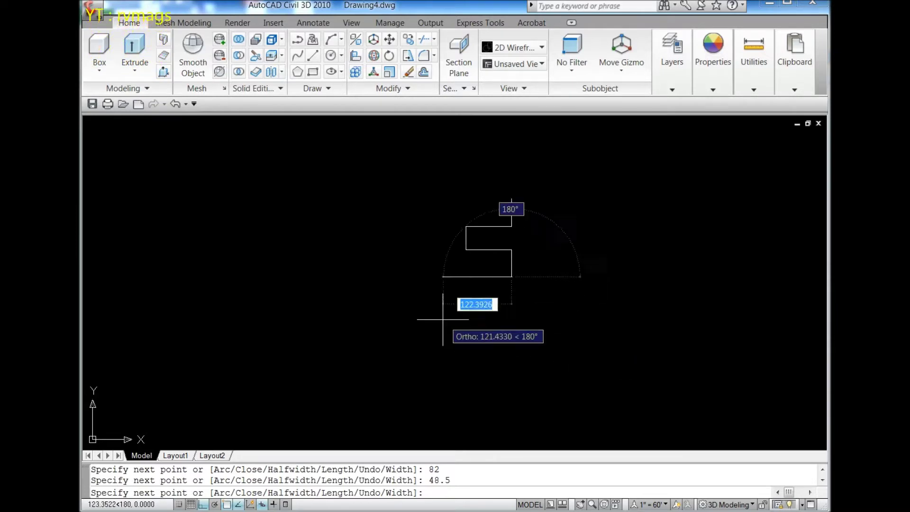
Step: Add the 6, 42.5, 82, 53, 82 and 42.5 inner segments and close the profile
{"action": "type", "text": "6"}
{"action": "key", "text": "Return"}
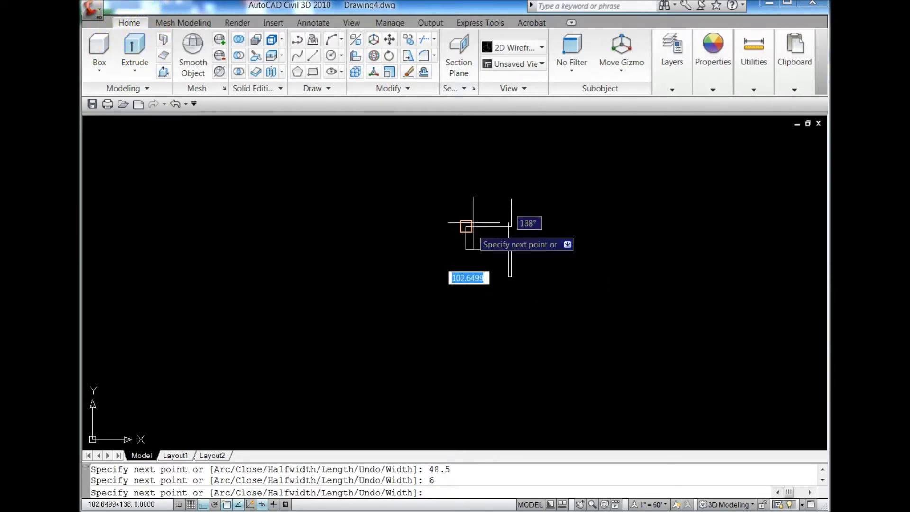
{"action": "type", "text": "42.5"}
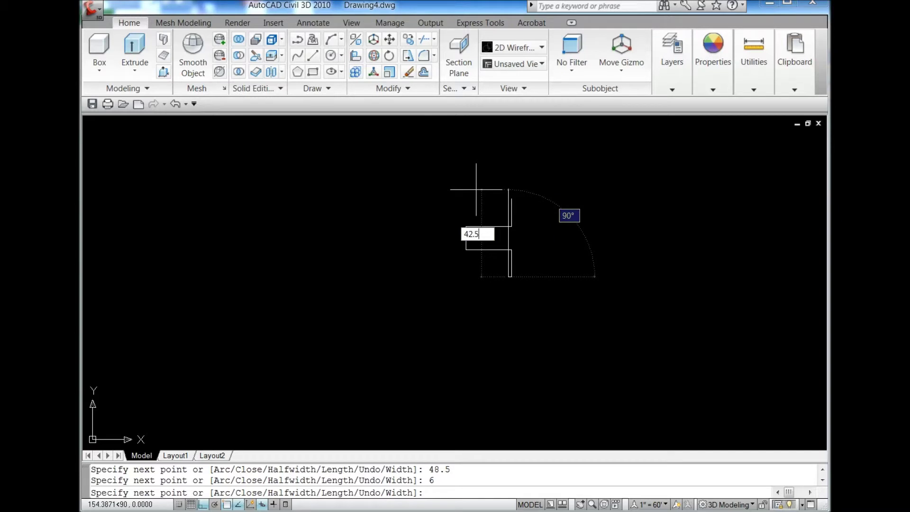
{"action": "key", "text": "Return"}
{"action": "type", "text": "82"}
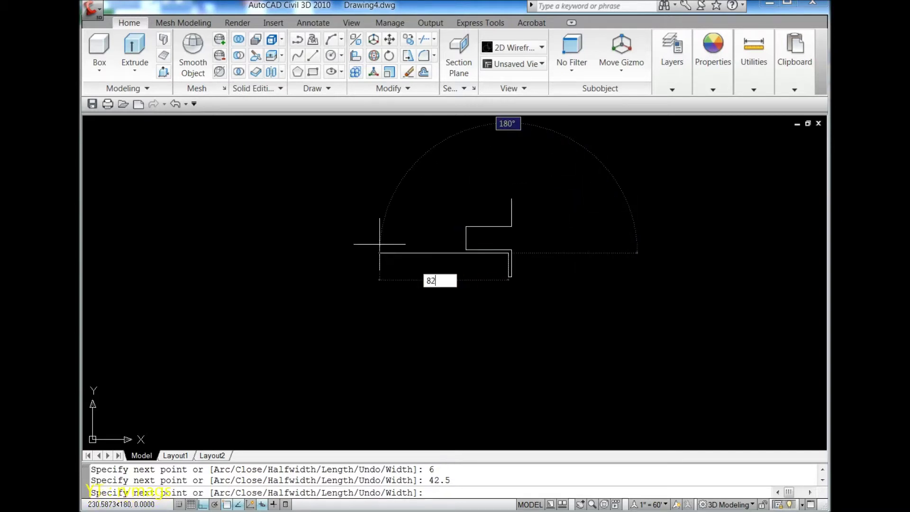
{"action": "key", "text": "Return"}
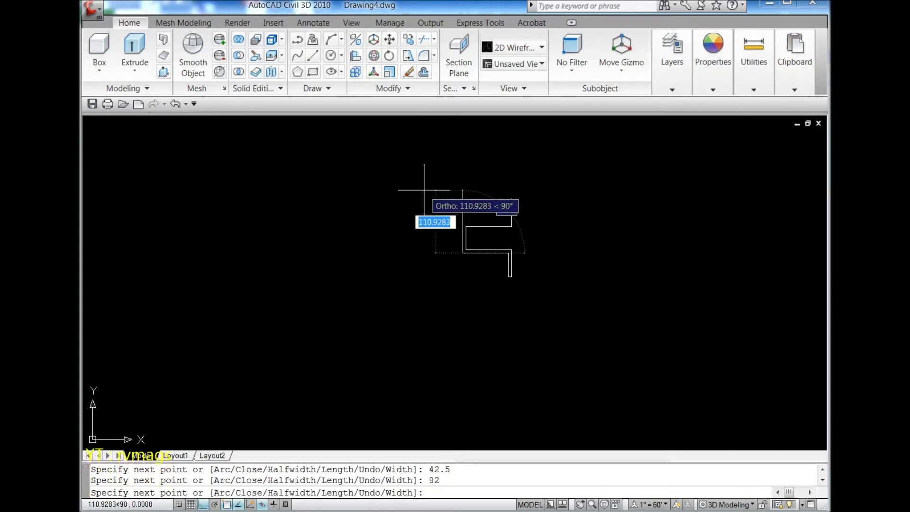
{"action": "type", "text": "53"}
{"action": "key", "text": "Return"}
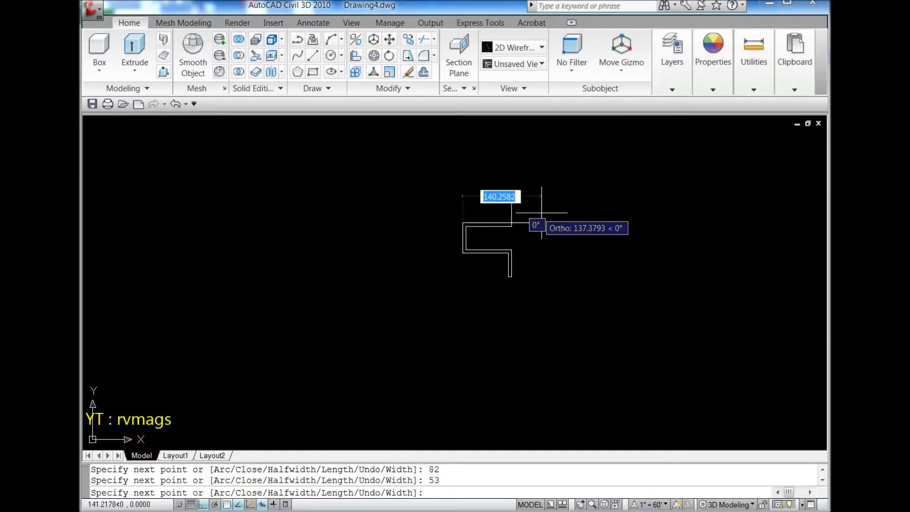
{"action": "type", "text": "82"}
{"action": "key", "text": "Return"}
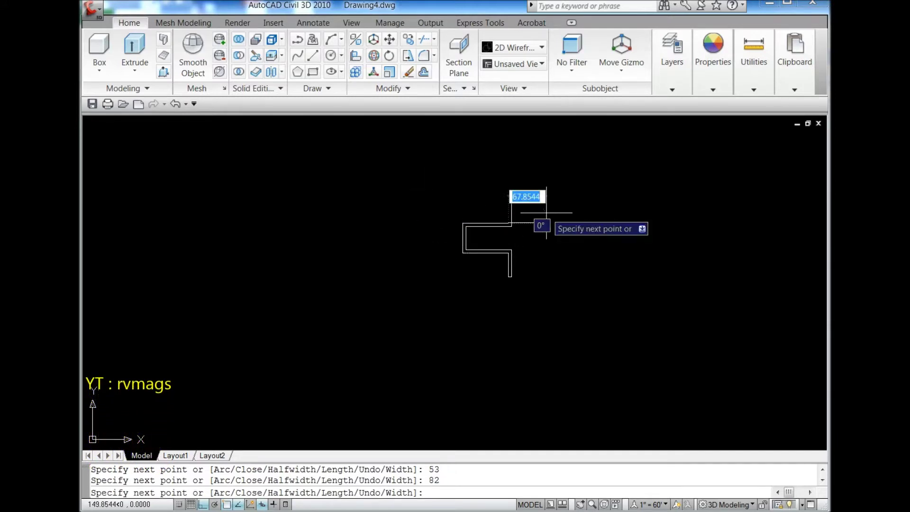
{"action": "type", "text": "42.5"}
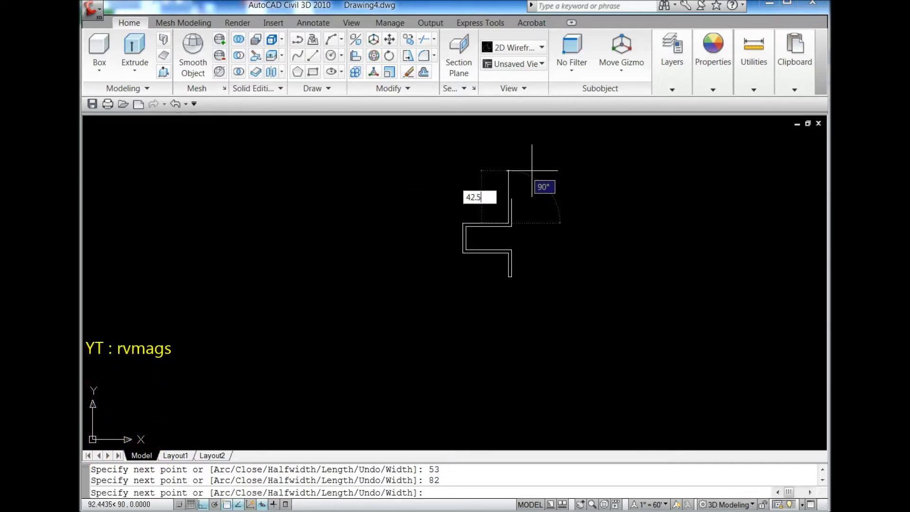
{"action": "key", "text": "Return"}
{"action": "type", "text": "c"}
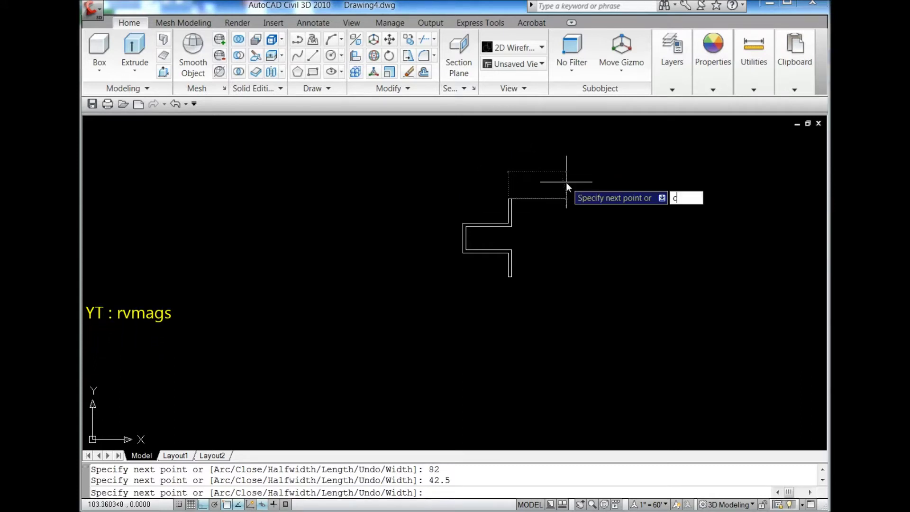
{"action": "key", "text": "Return"}
{"action": "scroll", "coordinate": [511, 200], "scroll_direction": "up", "scroll_amount": 2}
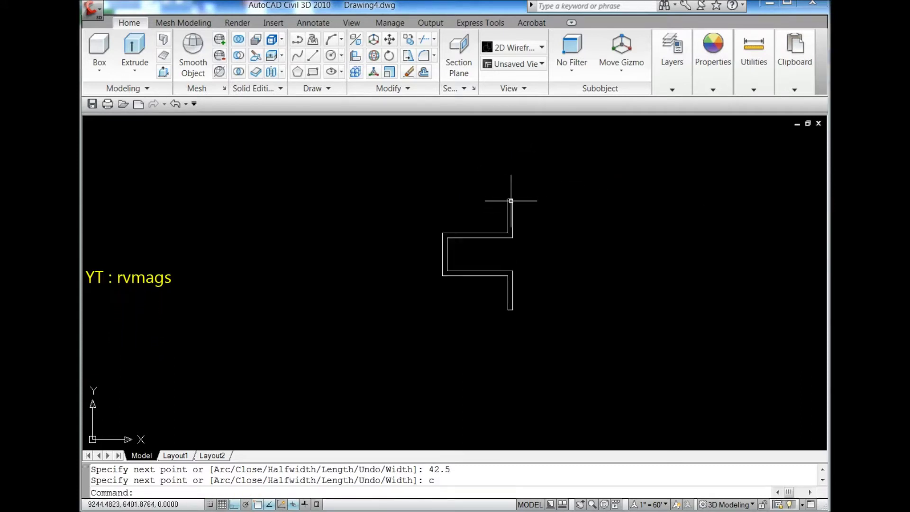
Step: Shade the profile in Conceptual style and view it from the southwest isometric corner
{"action": "left_click", "coordinate": [513, 49]}
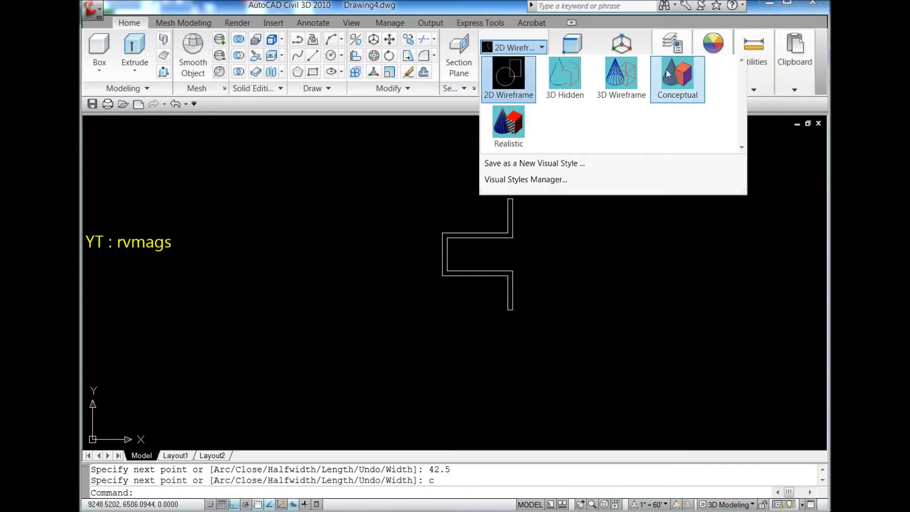
{"action": "left_click", "coordinate": [666, 69]}
{"action": "mouse_move", "coordinate": [788, 175]}
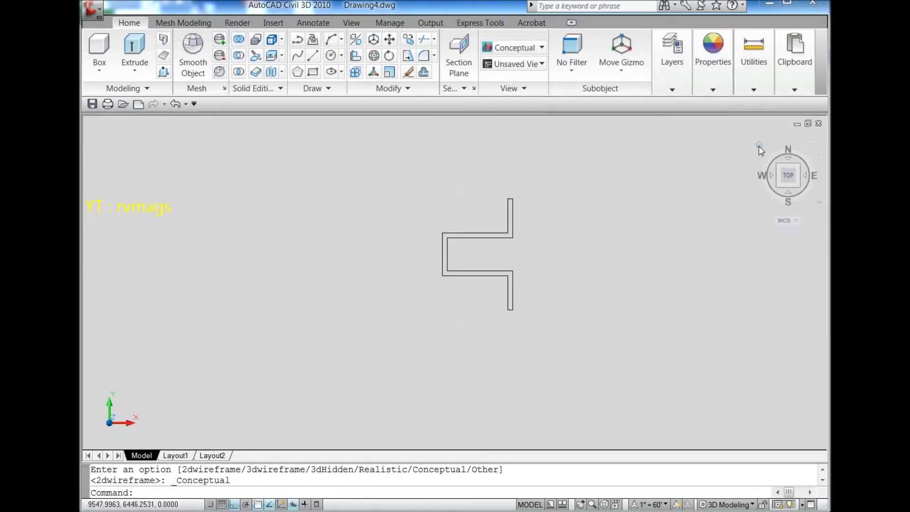
{"action": "left_click", "coordinate": [759, 145]}
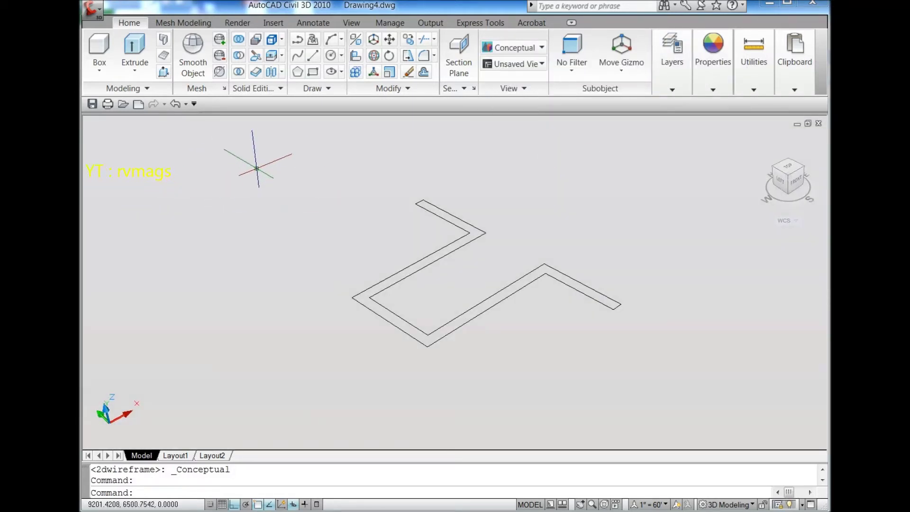
Step: Extrude the closed profile 41 units and switch the view to parallel projection
{"action": "left_click", "coordinate": [136, 47]}
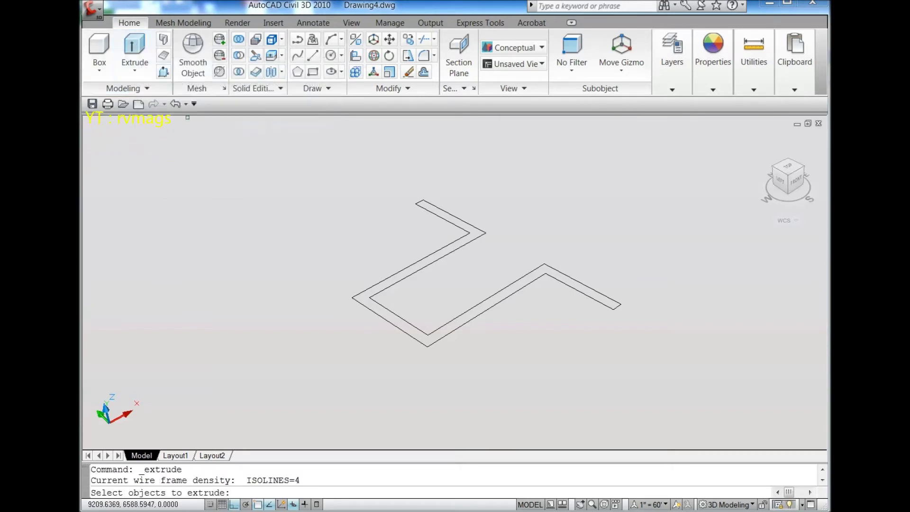
{"action": "left_click", "coordinate": [451, 333]}
{"action": "key", "text": "Return"}
{"action": "type", "text": "41"}
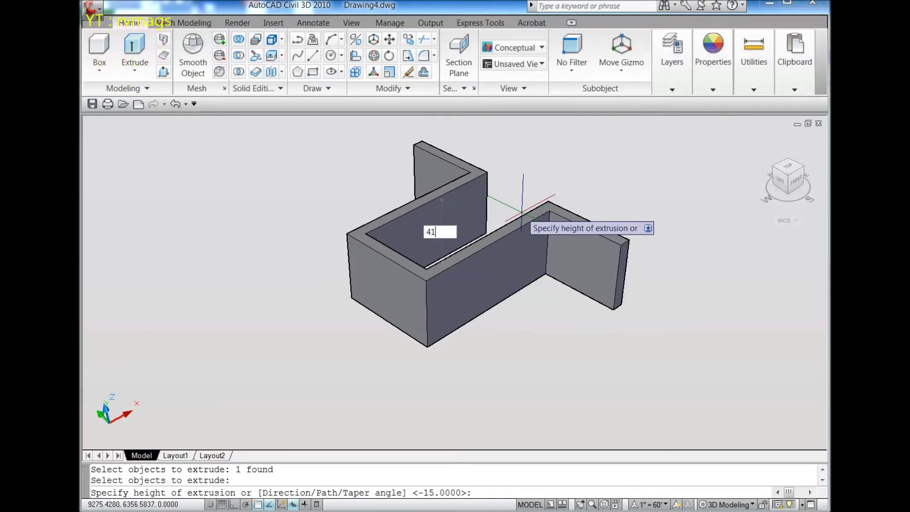
{"action": "key", "text": "Return"}
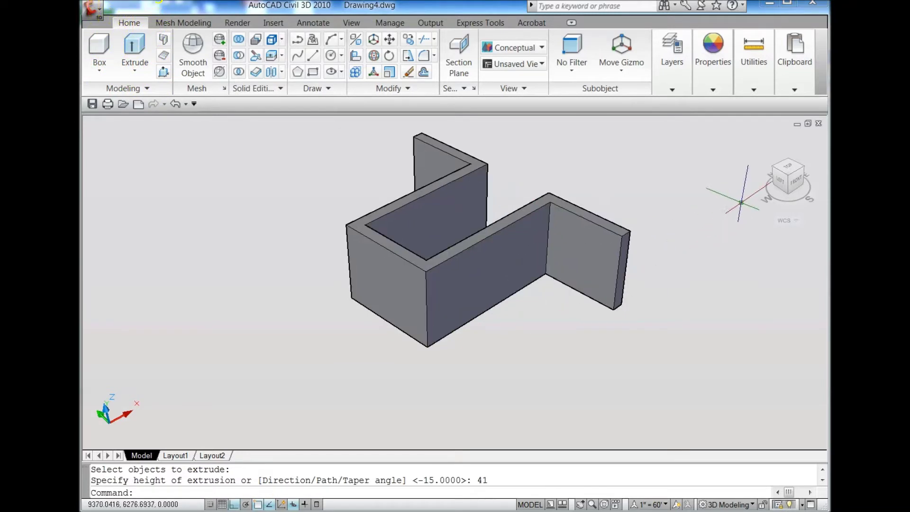
{"action": "right_click", "coordinate": [781, 185]}
{"action": "left_click", "coordinate": [812, 209]}
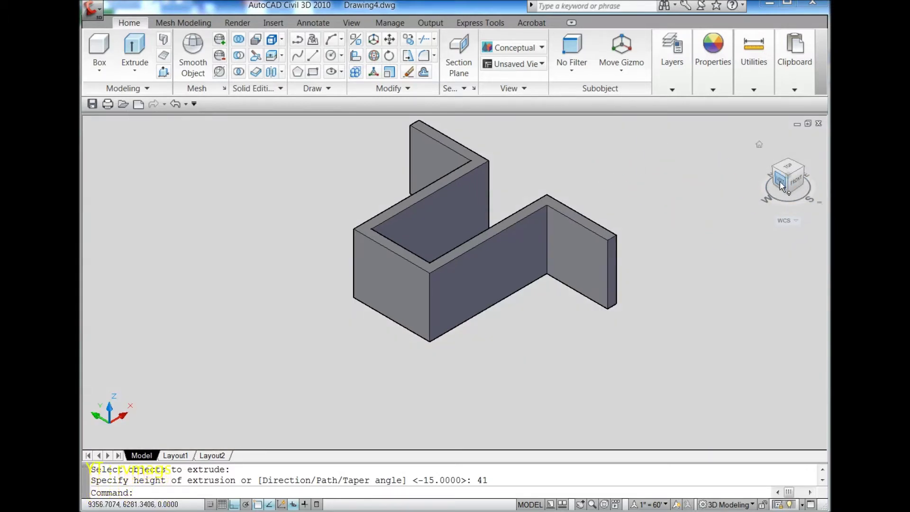
Step: Set the UCS to the Left preset and reorient the view so the bracket stands upright
{"action": "left_click", "coordinate": [348, 25]}
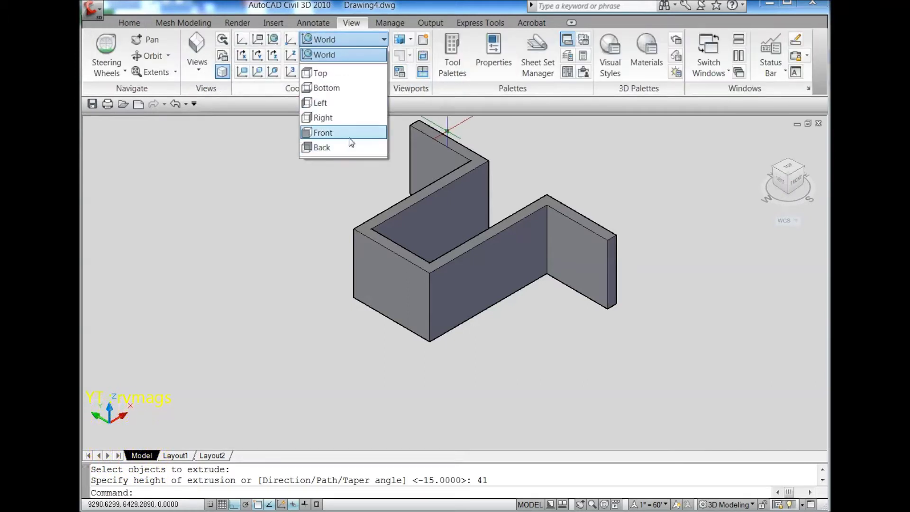
{"action": "left_click", "coordinate": [348, 105]}
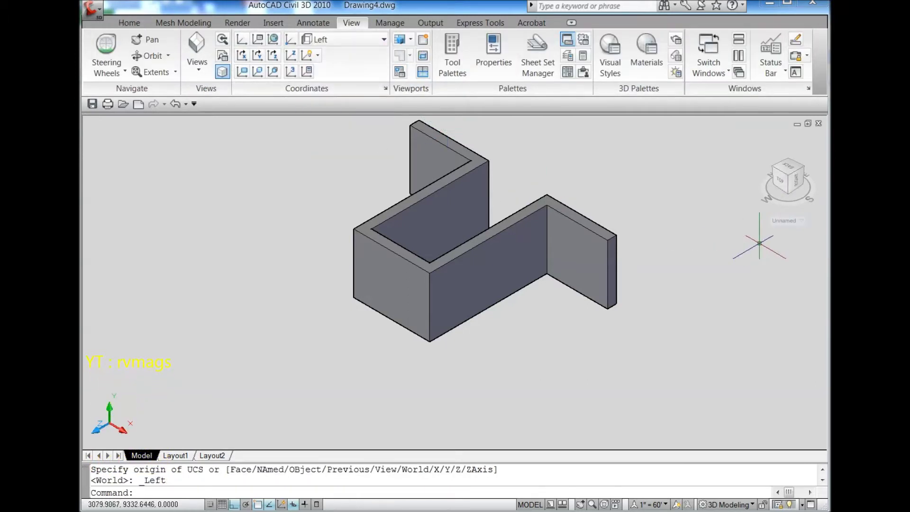
{"action": "left_click", "coordinate": [786, 193]}
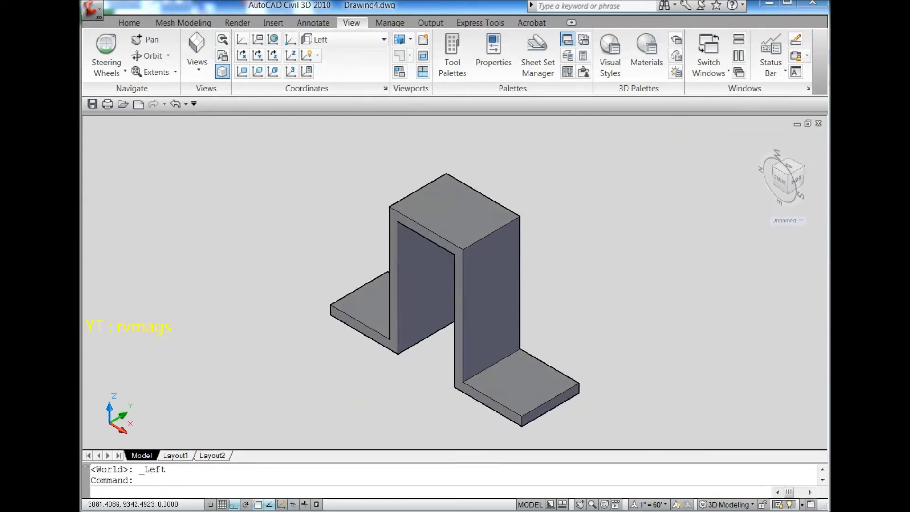
{"action": "left_click", "coordinate": [130, 23]}
{"action": "left_click", "coordinate": [334, 61]}
Step: Draw a 12-diameter circle centred midway between the lower right flange's opposite corners
{"action": "scroll", "coordinate": [486, 132], "scroll_direction": "down", "scroll_amount": 2}
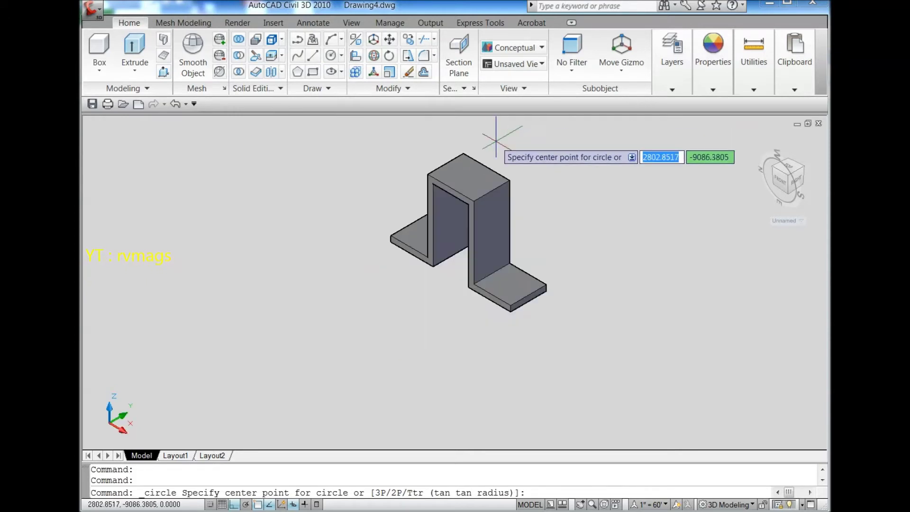
{"action": "scroll", "coordinate": [545, 183], "scroll_direction": "up", "scroll_amount": 1}
{"action": "right_click", "coordinate": [560, 202], "text": "shift"}
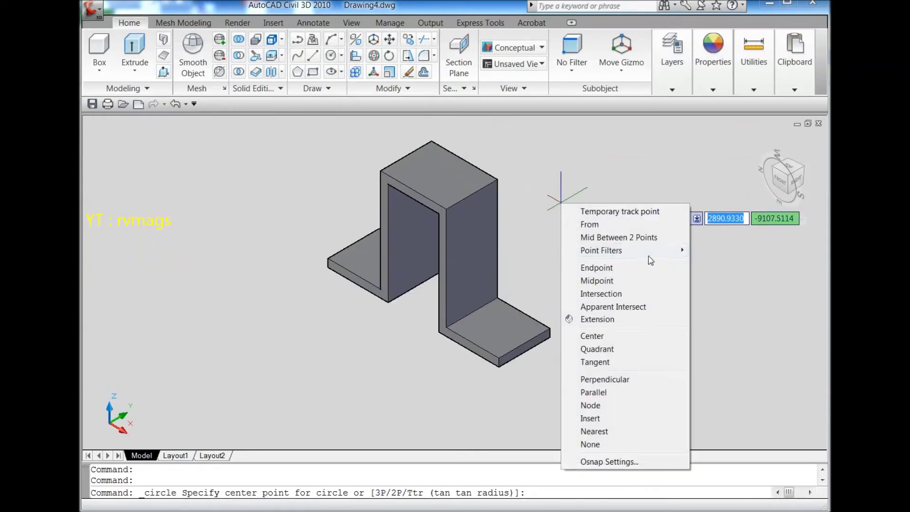
{"action": "left_click", "coordinate": [643, 237]}
{"action": "scroll", "coordinate": [474, 360], "scroll_direction": "up", "scroll_amount": 2}
{"action": "scroll", "coordinate": [452, 359], "scroll_direction": "up", "scroll_amount": 2}
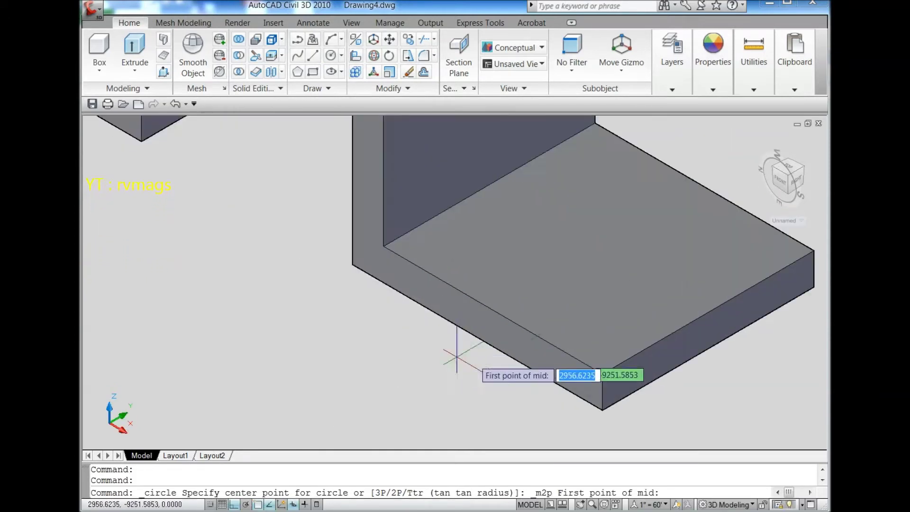
{"action": "left_click", "coordinate": [502, 309]}
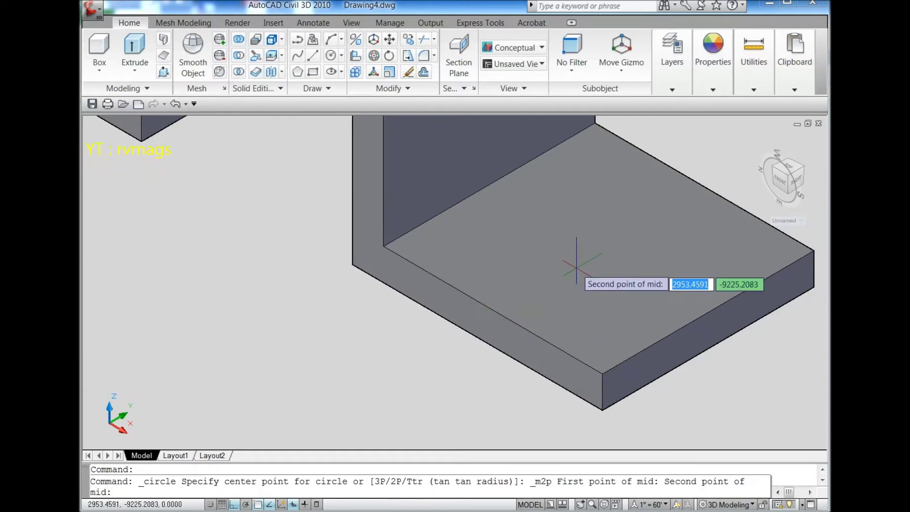
{"action": "left_click", "coordinate": [702, 192]}
{"action": "scroll", "coordinate": [644, 218], "scroll_direction": "down", "scroll_amount": 2}
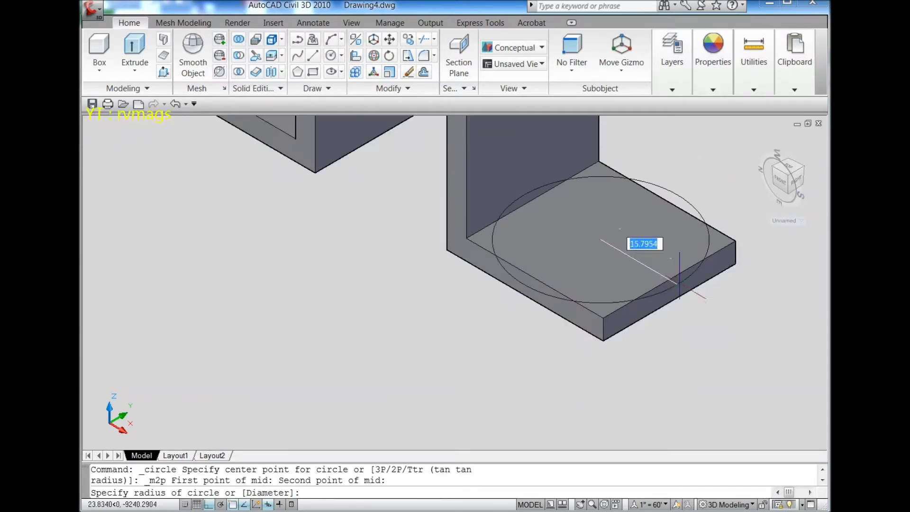
{"action": "type", "text": "d"}
{"action": "key", "text": "Return"}
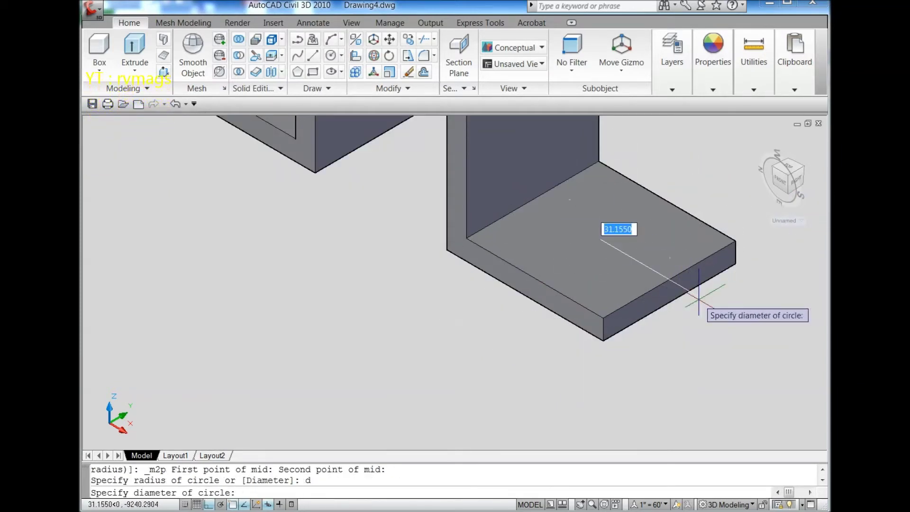
{"action": "type", "text": "12"}
{"action": "key", "text": "Return"}
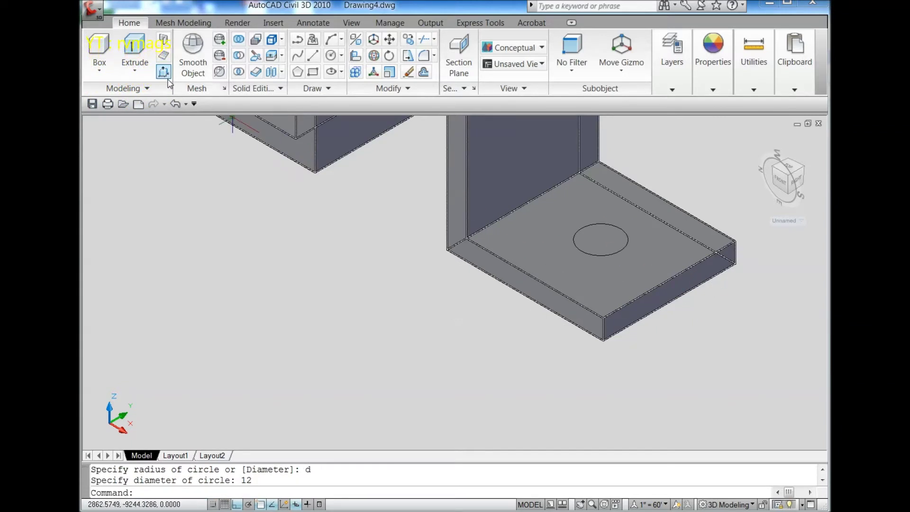
Step: Presspull the circle through the flange to cut the hole
{"action": "left_click", "coordinate": [163, 72]}
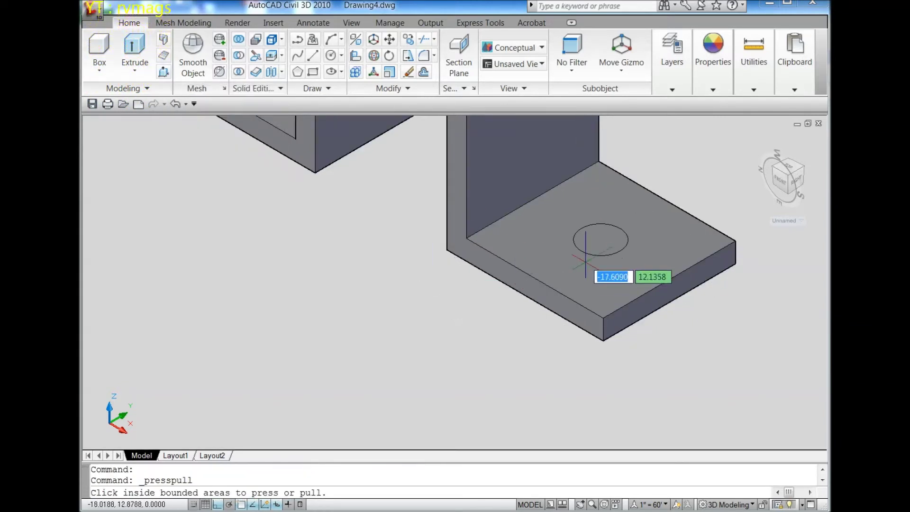
{"action": "left_click", "coordinate": [596, 239]}
{"action": "left_click", "coordinate": [646, 341]}
{"action": "scroll", "coordinate": [653, 171], "scroll_direction": "down", "scroll_amount": 2}
{"action": "scroll", "coordinate": [654, 171], "scroll_direction": "down", "scroll_amount": 3}
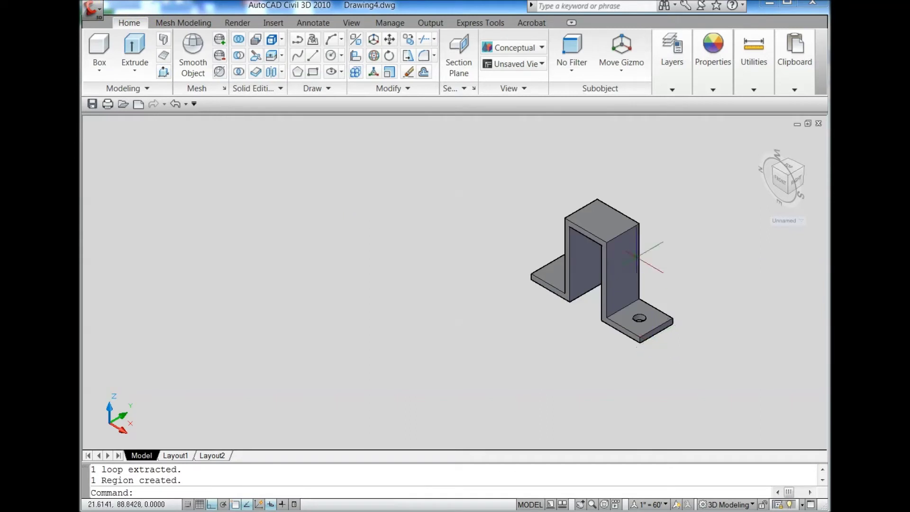
{"action": "scroll", "coordinate": [654, 170], "scroll_direction": "up", "scroll_amount": 1}
{"action": "scroll", "coordinate": [653, 170], "scroll_direction": "up", "scroll_amount": 3}
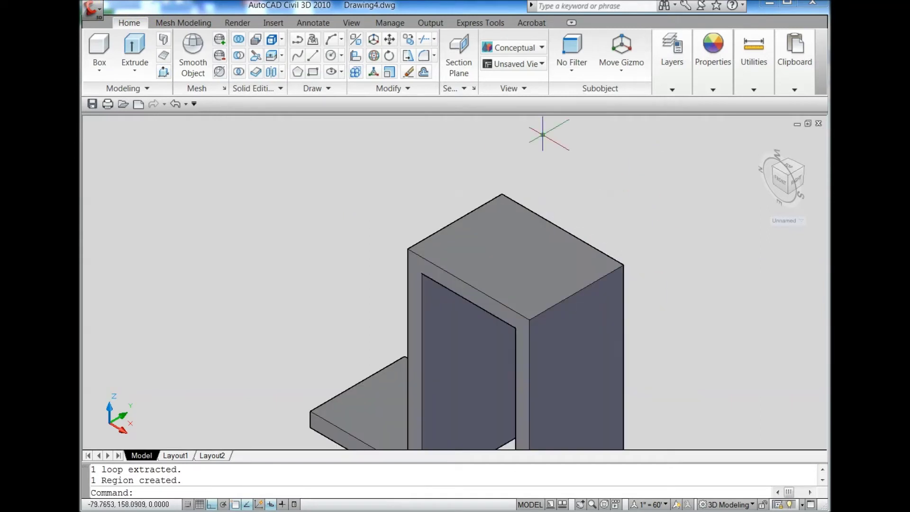
Step: Draw a 12-diameter circle midway between opposite corners of the top face
{"action": "left_click", "coordinate": [330, 55]}
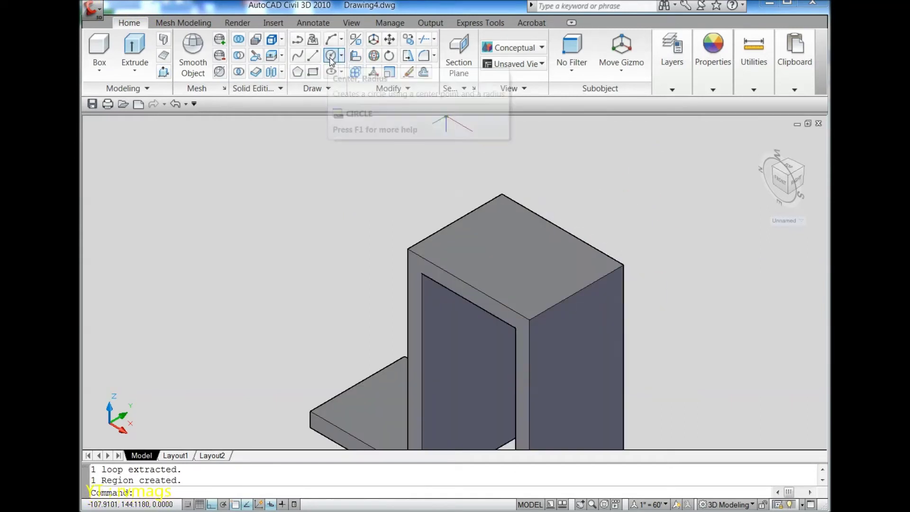
{"action": "right_click", "coordinate": [330, 187], "text": "shift"}
{"action": "left_click", "coordinate": [390, 227]}
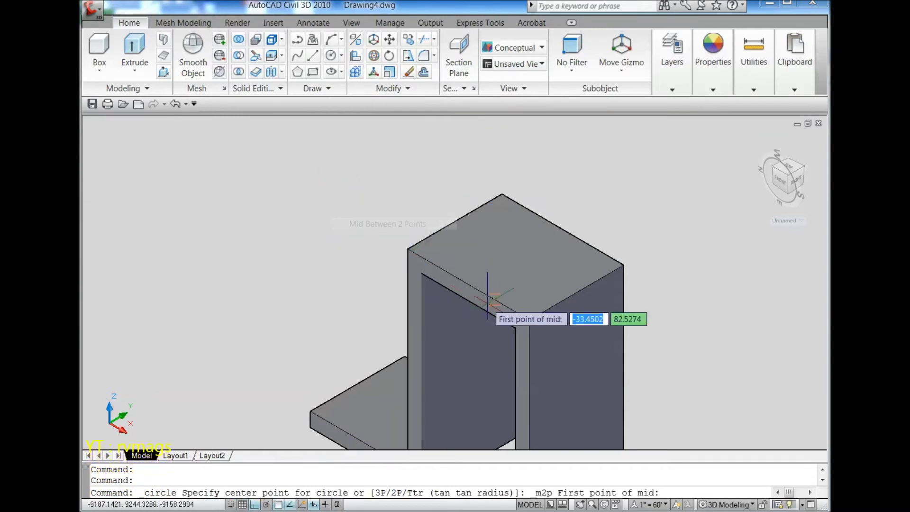
{"action": "left_click", "coordinate": [468, 285]}
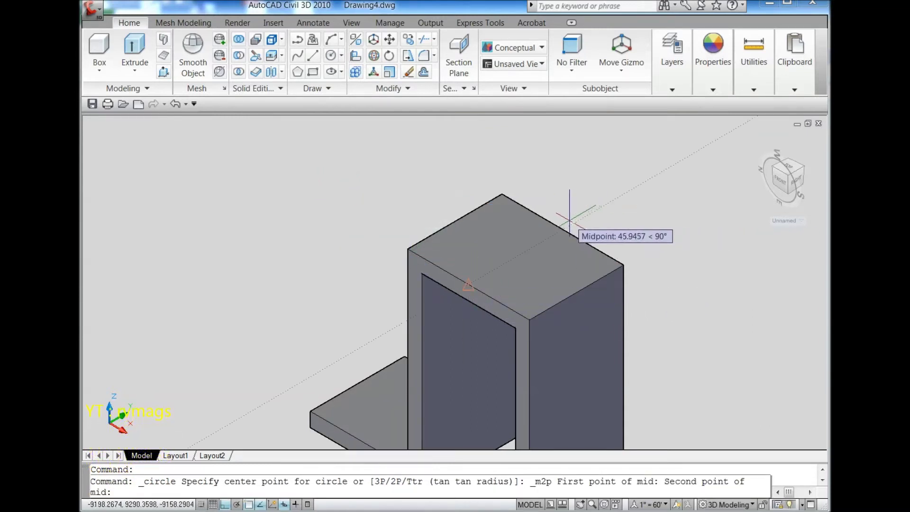
{"action": "left_click", "coordinate": [563, 230]}
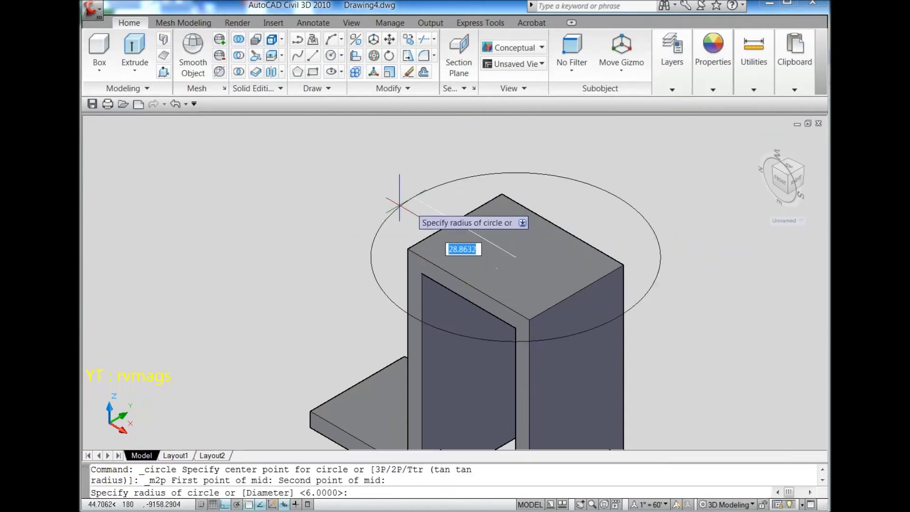
{"action": "type", "text": "d"}
{"action": "key", "text": "Return"}
{"action": "type", "text": "12"}
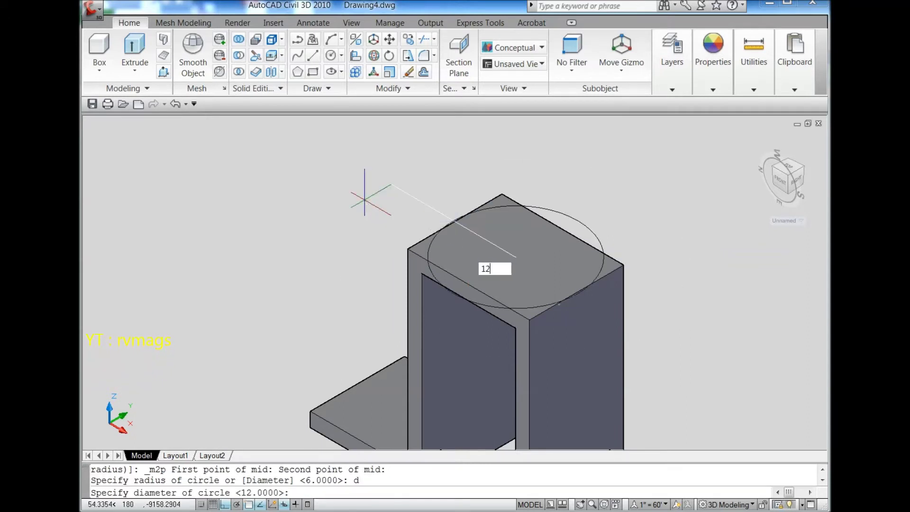
{"action": "key", "text": "Return"}
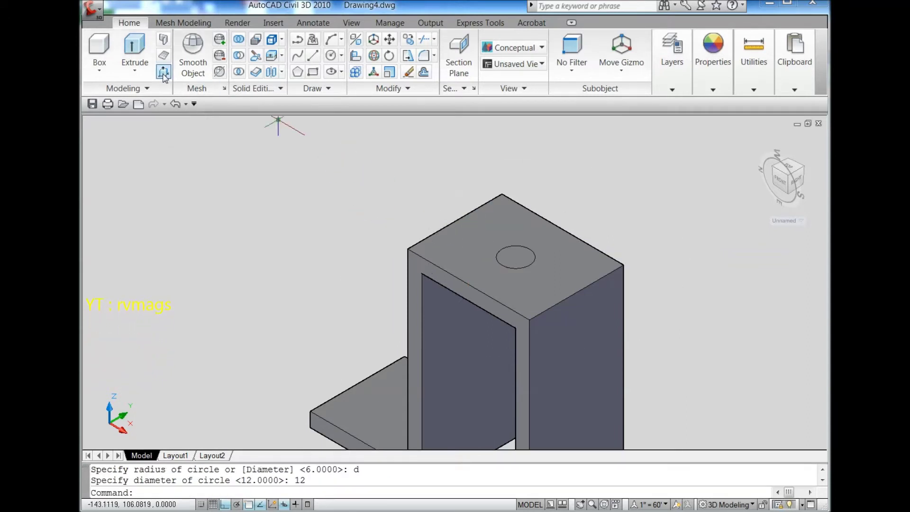
Step: Presspull the top circle down through the plate to cut the hole
{"action": "left_click", "coordinate": [164, 72]}
{"action": "left_click", "coordinate": [516, 258]}
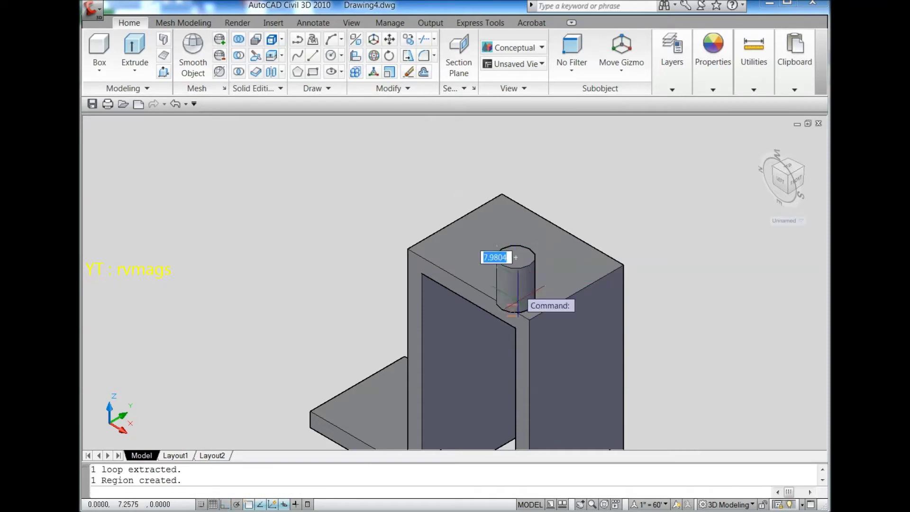
{"action": "left_click", "coordinate": [517, 313]}
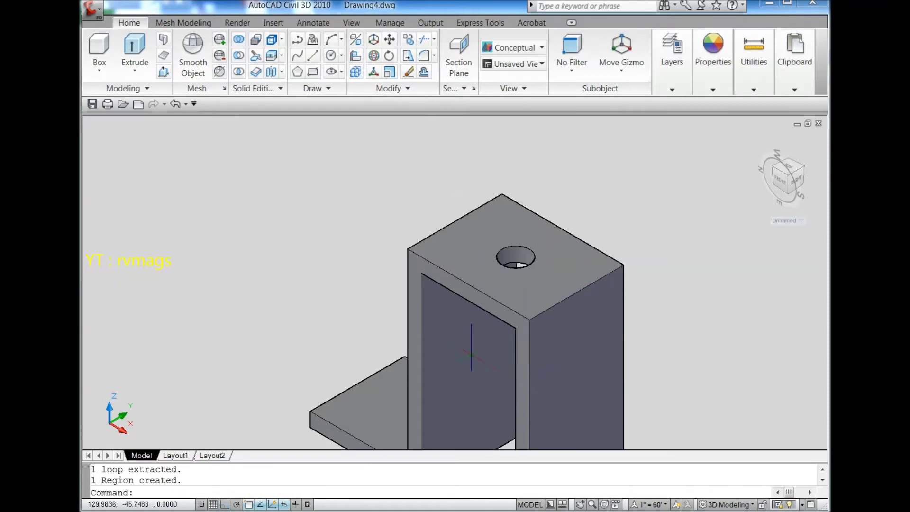
{"action": "left_click", "coordinate": [775, 169]}
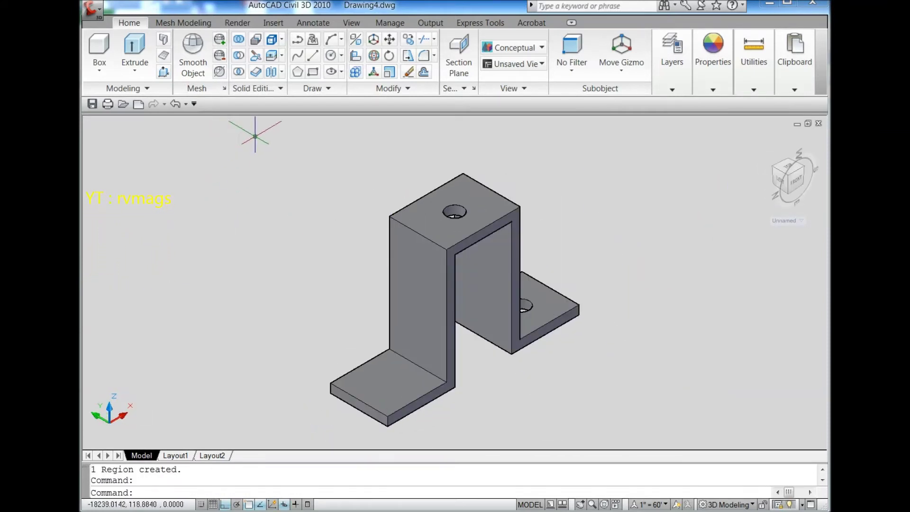
Step: Draw a 12-diameter circle midway between the other flange's opposite corners
{"action": "left_click", "coordinate": [331, 58]}
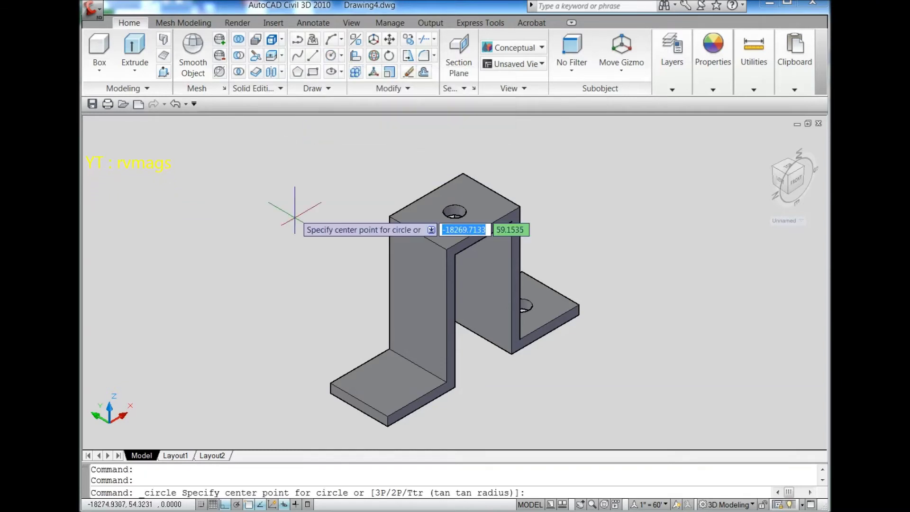
{"action": "right_click", "coordinate": [291, 239], "text": "shift"}
{"action": "left_click", "coordinate": [349, 271]}
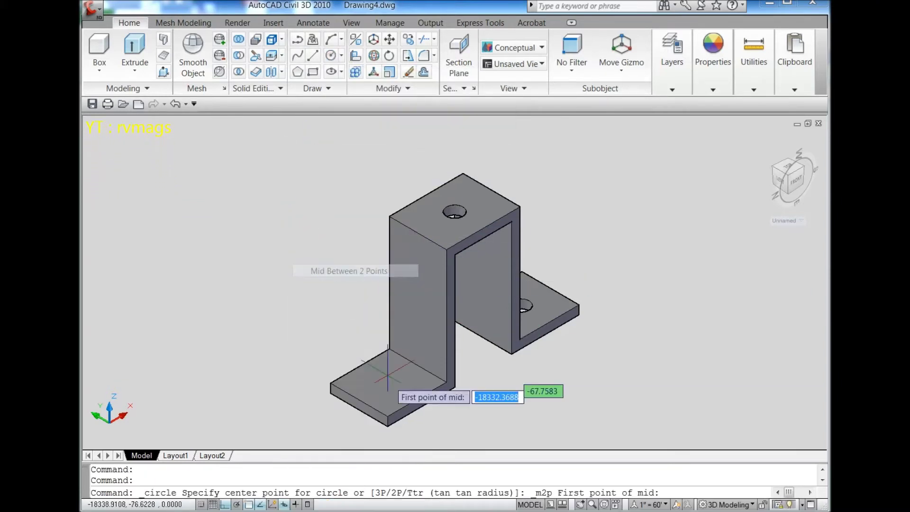
{"action": "scroll", "coordinate": [417, 379], "scroll_direction": "up", "scroll_amount": 3}
{"action": "left_click", "coordinate": [422, 368]}
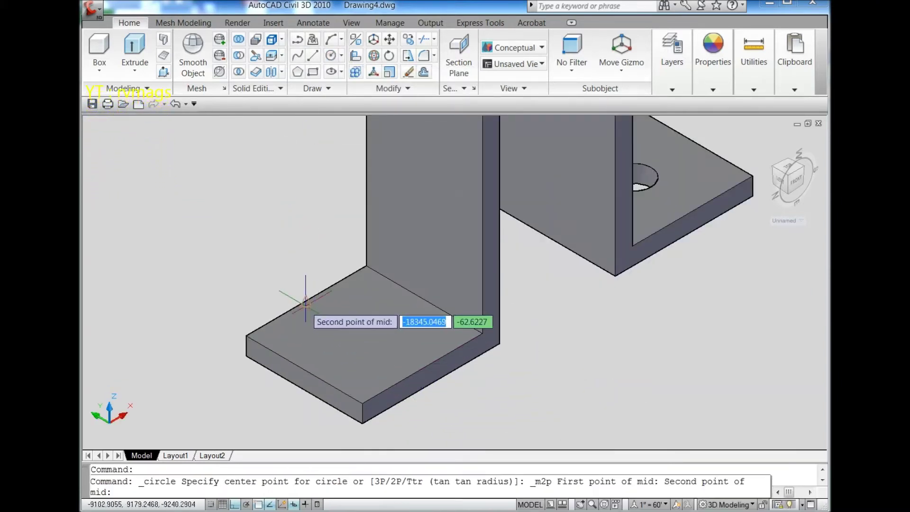
{"action": "left_click", "coordinate": [306, 301]}
{"action": "type", "text": "d"}
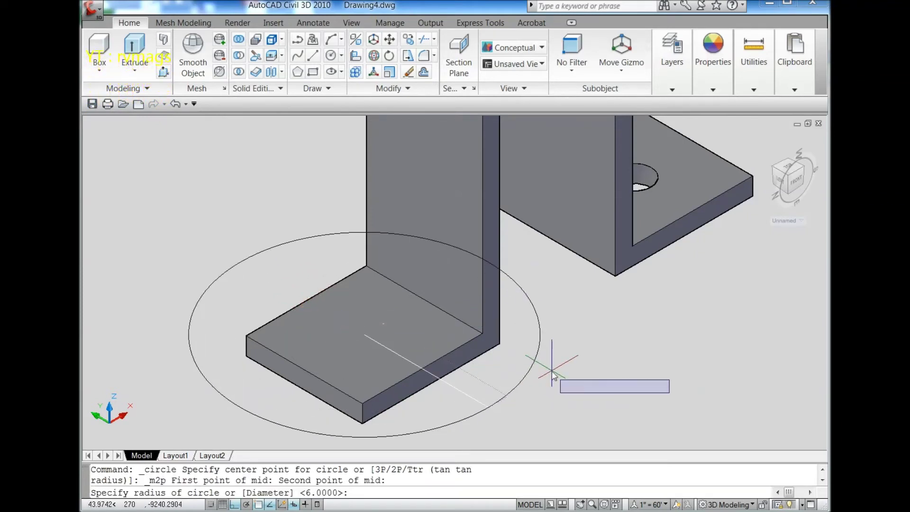
{"action": "key", "text": "Return"}
{"action": "type", "text": "12"}
{"action": "key", "text": "Return"}
{"action": "scroll", "coordinate": [578, 341], "scroll_direction": "down", "scroll_amount": 3}
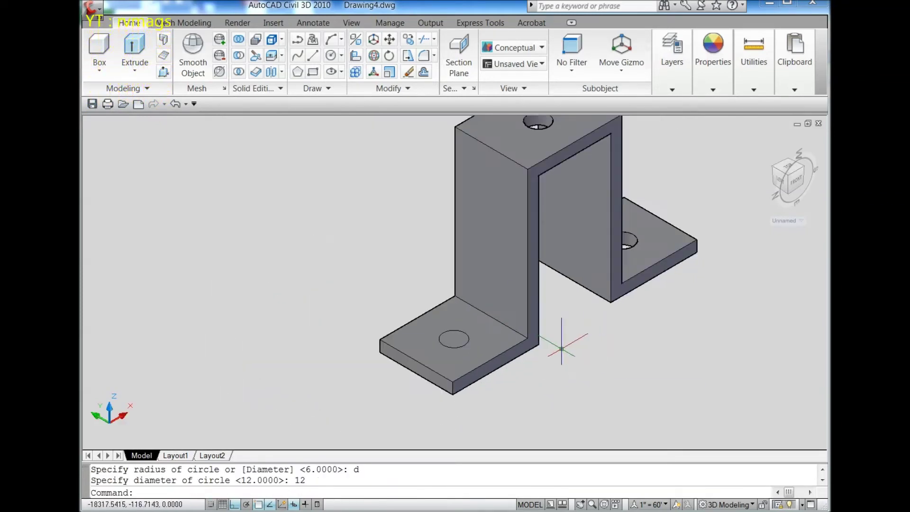
Step: Extrude the circle into a cylinder 15 units tall
{"action": "left_click", "coordinate": [134, 50]}
{"action": "left_click", "coordinate": [390, 296]}
{"action": "left_click", "coordinate": [502, 372]}
{"action": "key", "text": "Return"}
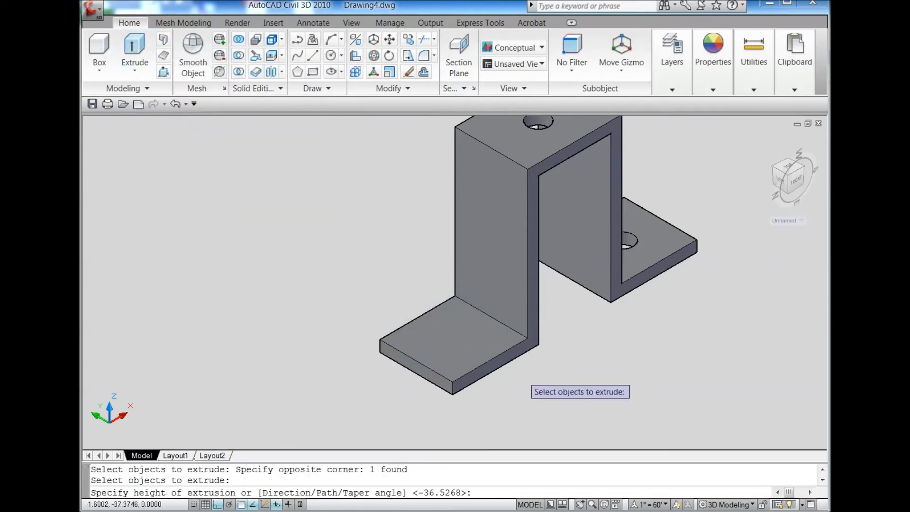
{"action": "type", "text": "15"}
{"action": "key", "text": "Return"}
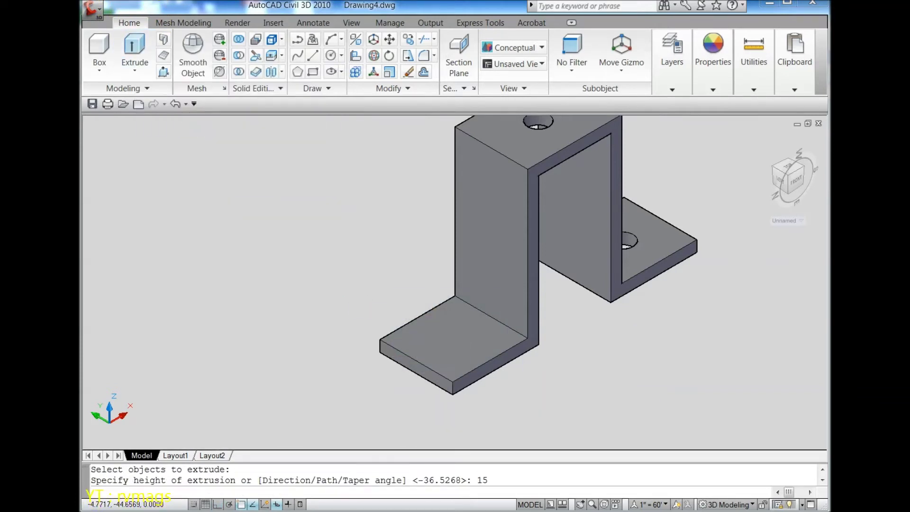
{"action": "left_click", "coordinate": [790, 195]}
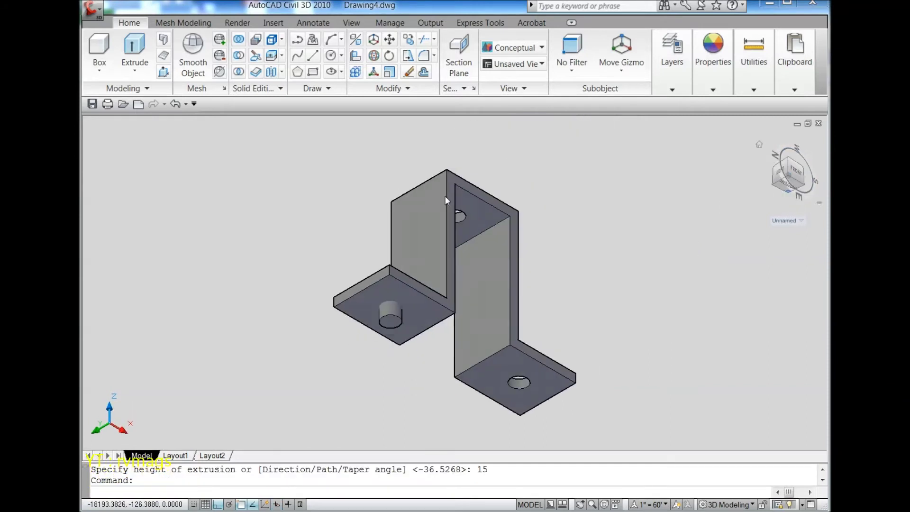
Step: Subtract the cylinder from the bracket to leave a hole in the flange
{"action": "left_click", "coordinate": [239, 57]}
{"action": "left_click", "coordinate": [441, 246]}
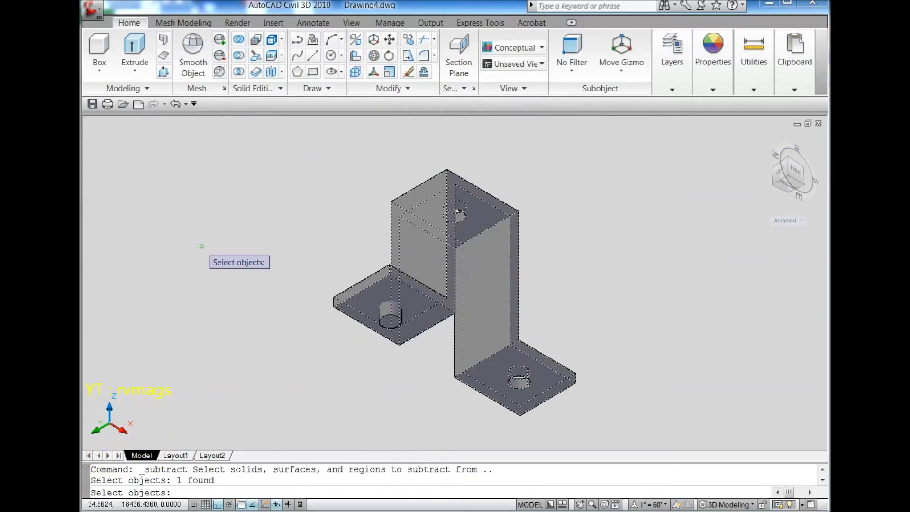
{"action": "key", "text": "Return"}
{"action": "left_click", "coordinate": [386, 314]}
{"action": "key", "text": "Return"}
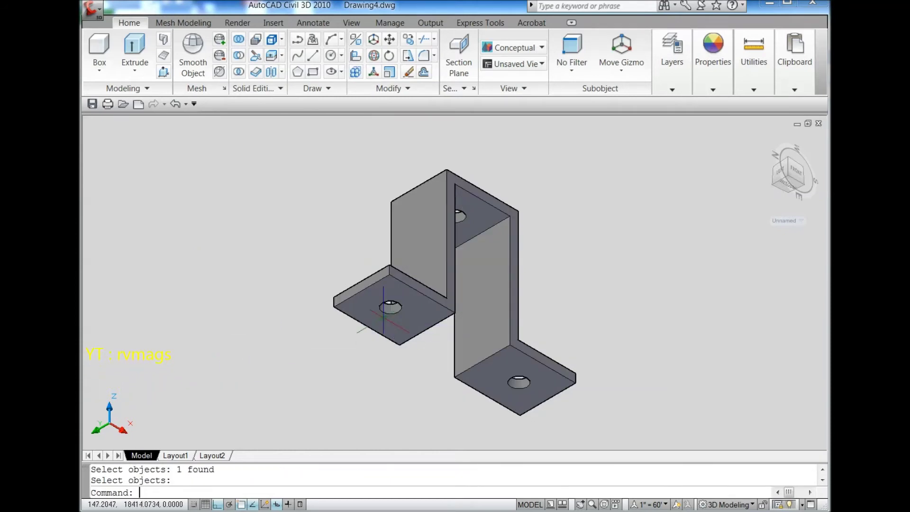
{"action": "mouse_move", "coordinate": [791, 173]}
{"action": "left_click", "coordinate": [788, 161]}
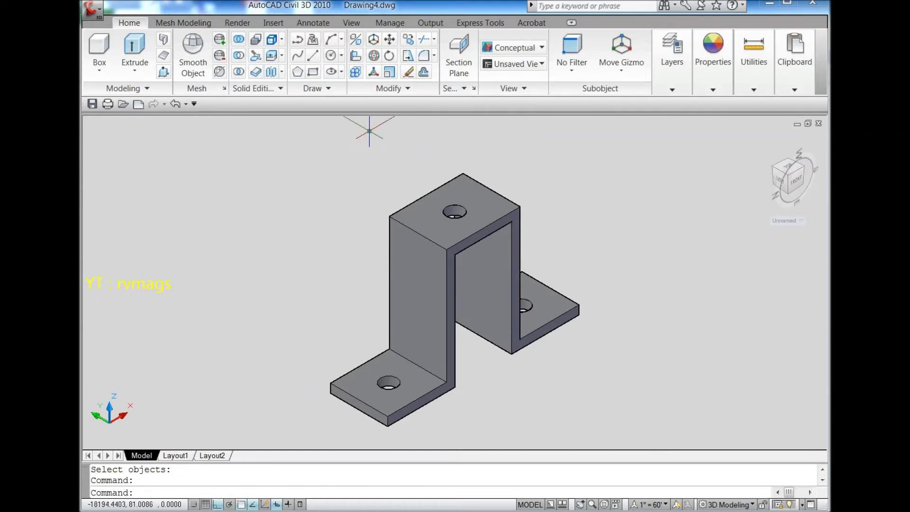
Step: Fillet the outer edges of the top-left and top-right bends with radius 5
{"action": "left_click", "coordinate": [425, 56]}
{"action": "type", "text": "r"}
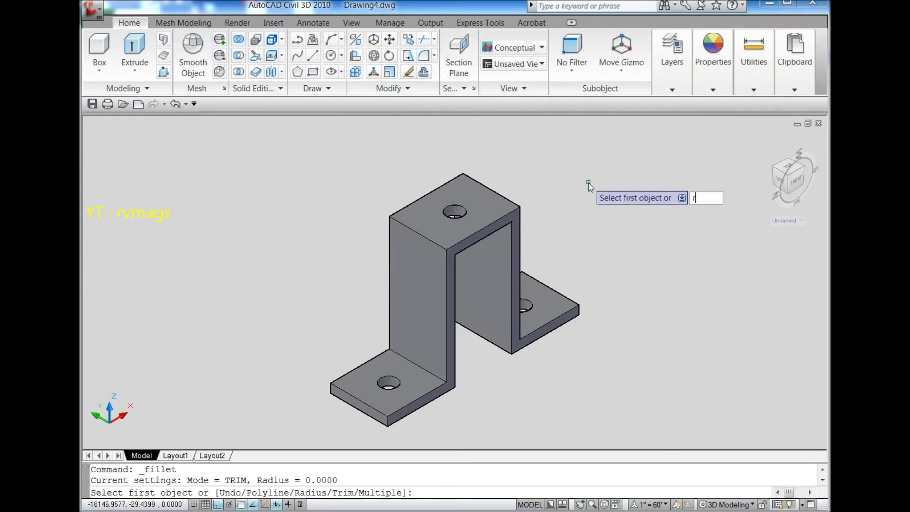
{"action": "key", "text": "Return"}
{"action": "type", "text": "5"}
{"action": "key", "text": "Return"}
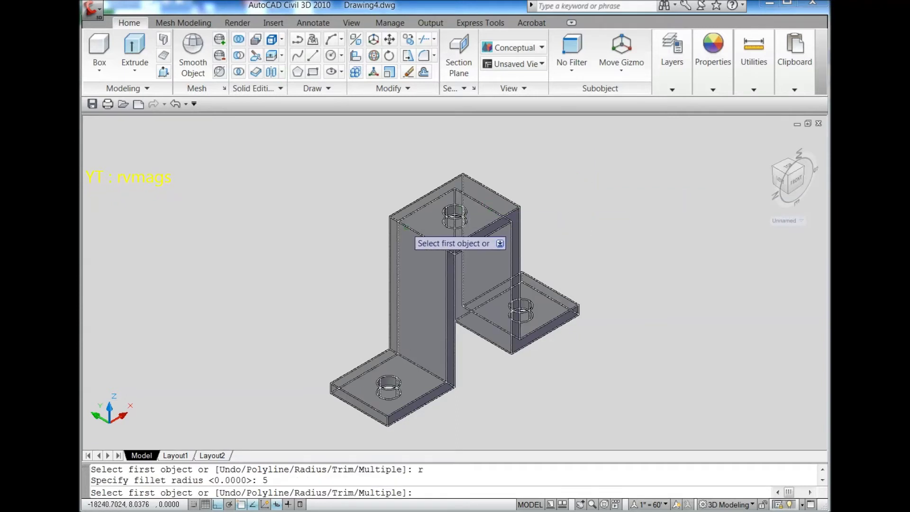
{"action": "scroll", "coordinate": [404, 226], "scroll_direction": "up", "scroll_amount": 3}
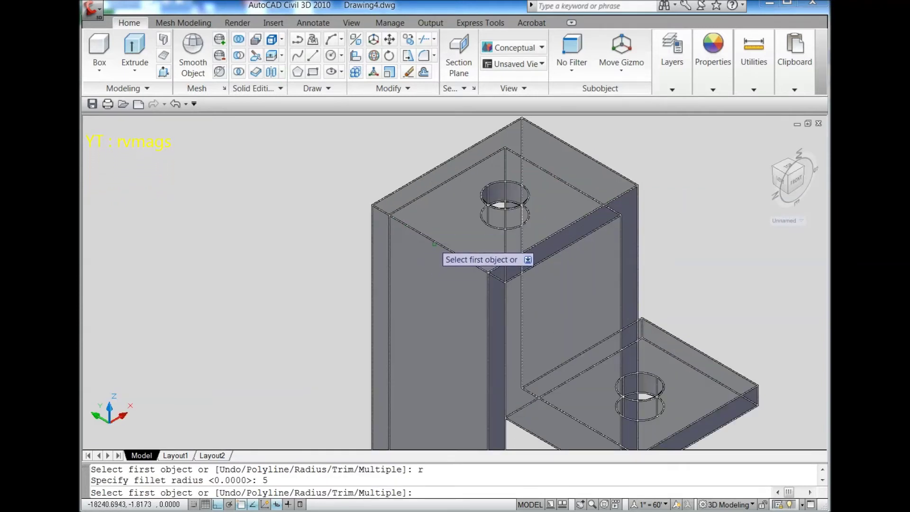
{"action": "left_click", "coordinate": [434, 244]}
{"action": "key", "text": "Return"}
{"action": "key", "text": "Return"}
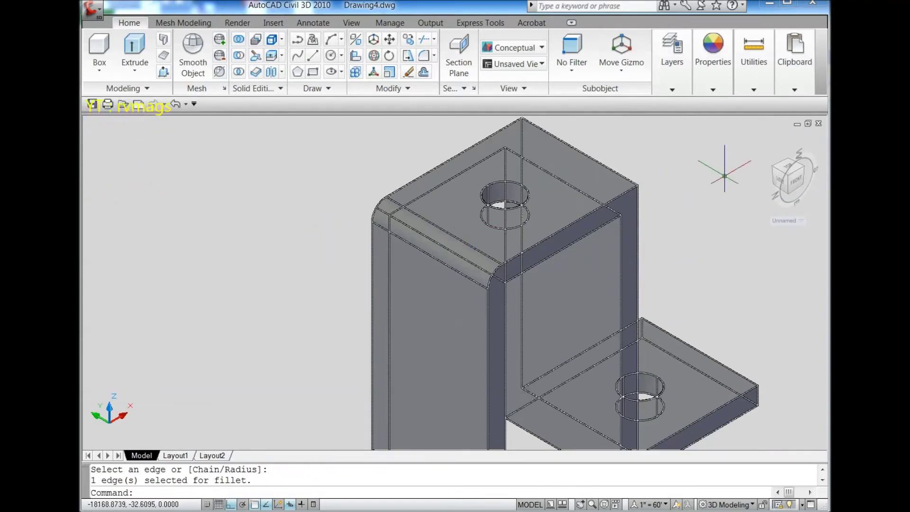
{"action": "left_click", "coordinate": [803, 168]}
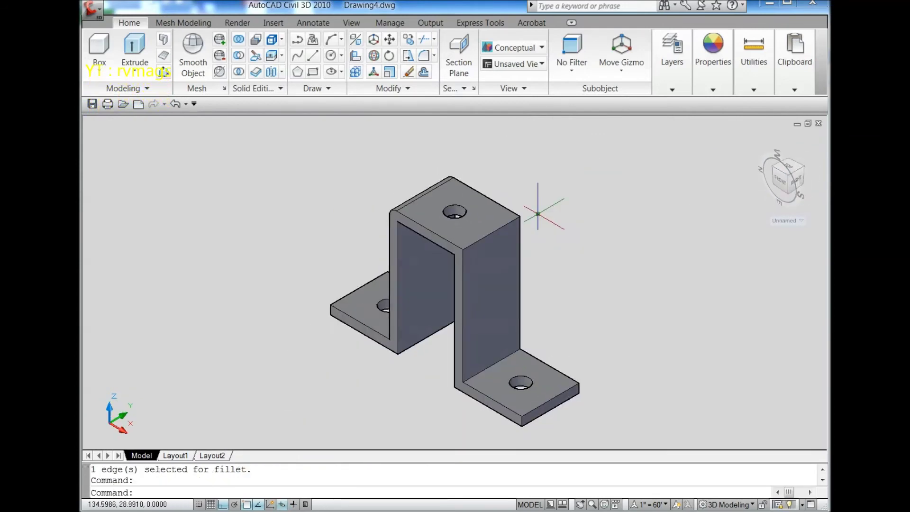
{"action": "scroll", "coordinate": [531, 213], "scroll_direction": "up", "scroll_amount": 3}
{"action": "key", "text": "Return"}
{"action": "left_click", "coordinate": [495, 223]}
{"action": "key", "text": "Return"}
{"action": "key", "text": "Return"}
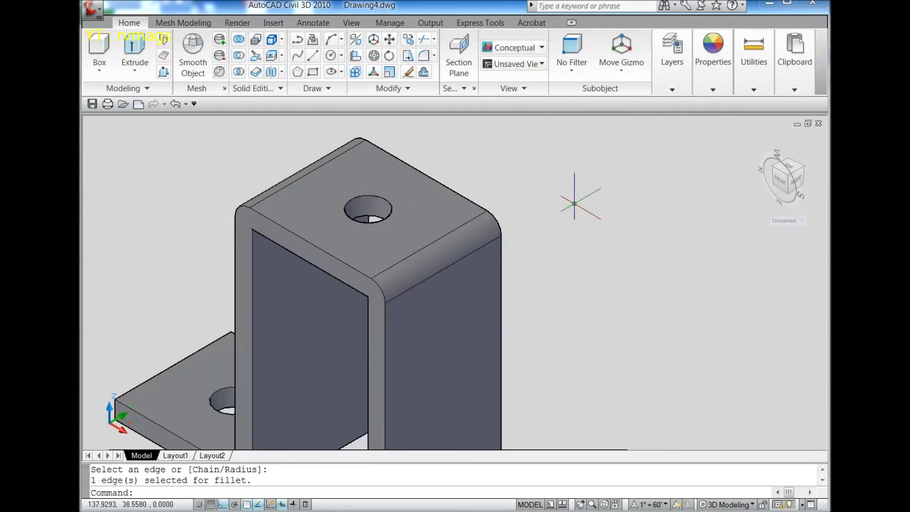
{"action": "scroll", "coordinate": [573, 199], "scroll_direction": "down", "scroll_amount": 3}
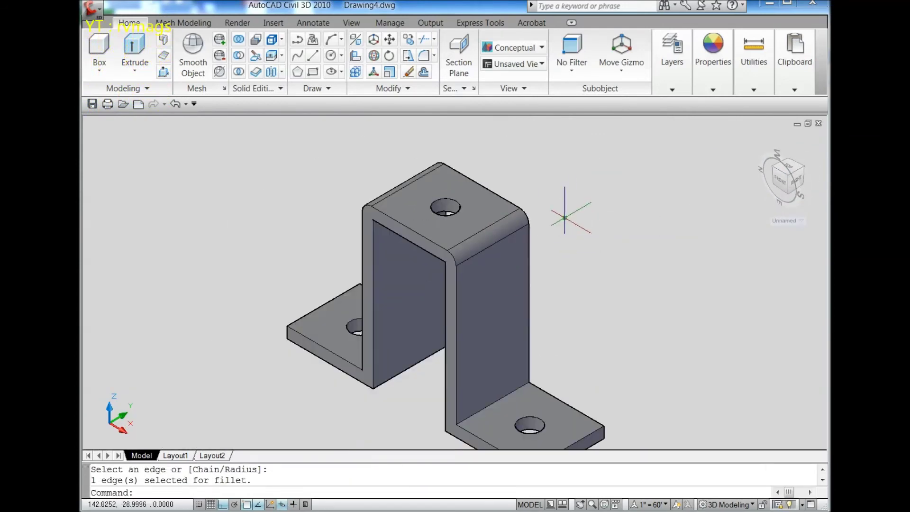
Step: Fillet the outer edges of the lower-left and lower-right bends with radius 5
{"action": "left_click", "coordinate": [790, 199]}
{"action": "scroll", "coordinate": [463, 371], "scroll_direction": "up", "scroll_amount": 2}
{"action": "key", "text": "Return"}
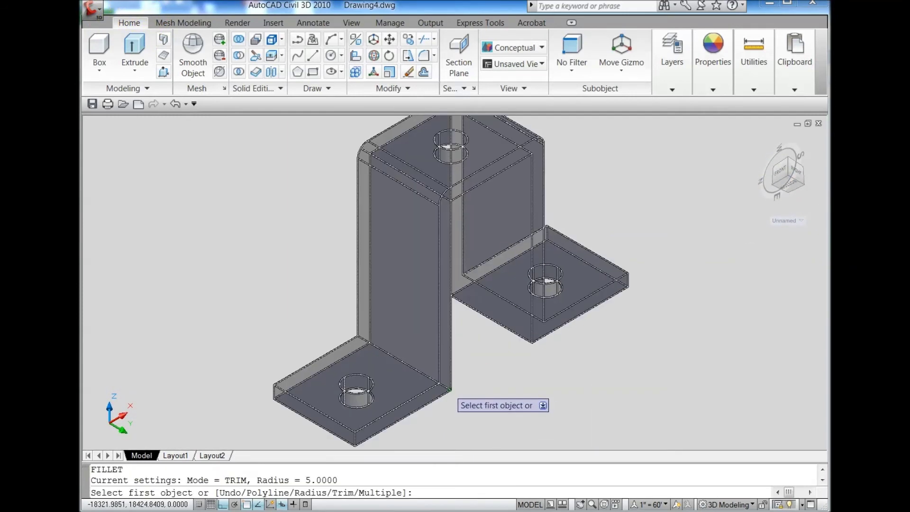
{"action": "left_click", "coordinate": [449, 390]}
{"action": "key", "text": "Return"}
{"action": "key", "text": "Return"}
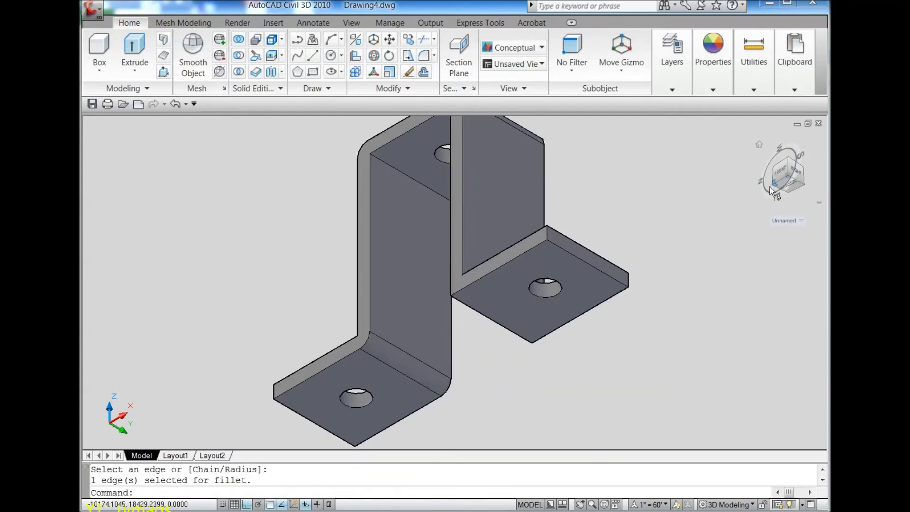
{"action": "left_click", "coordinate": [770, 187]}
{"action": "scroll", "coordinate": [478, 365], "scroll_direction": "up", "scroll_amount": 5}
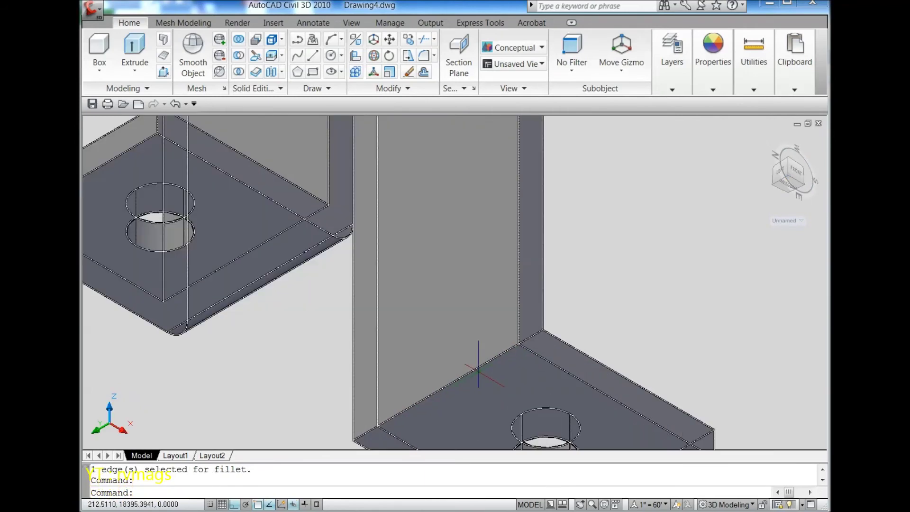
{"action": "key", "text": "Return"}
{"action": "left_click", "coordinate": [508, 350]}
{"action": "key", "text": "Return"}
{"action": "key", "text": "Return"}
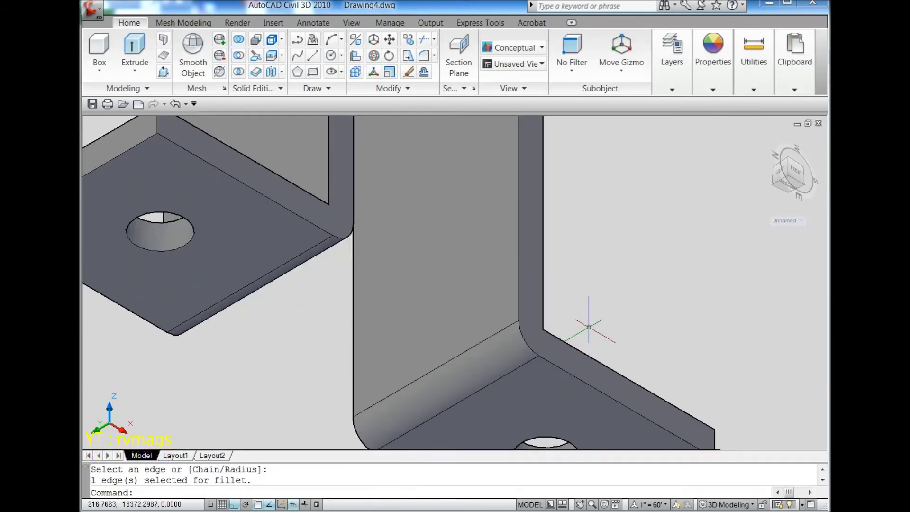
{"action": "scroll", "coordinate": [597, 313], "scroll_direction": "down", "scroll_amount": 5}
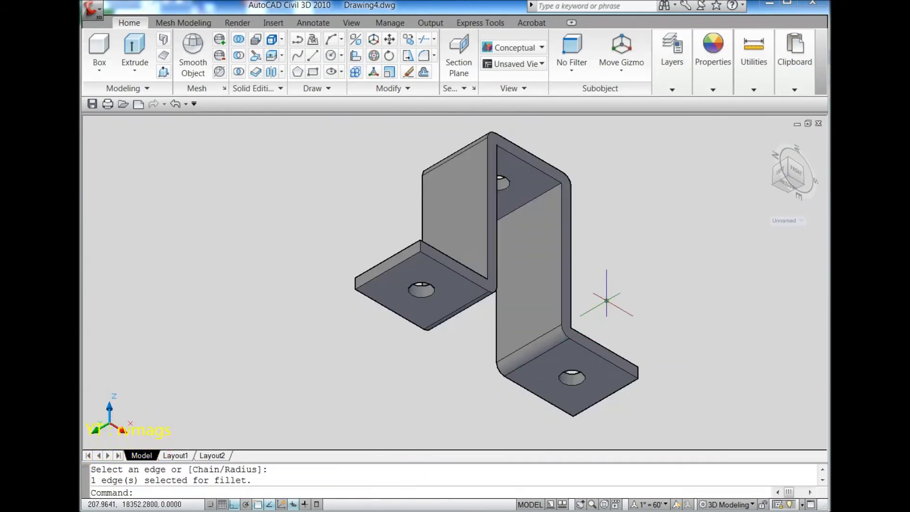
Step: Set the fillet radius to 2 and round the inner edges of the top-right and top-left bends
{"action": "left_click", "coordinate": [424, 57]}
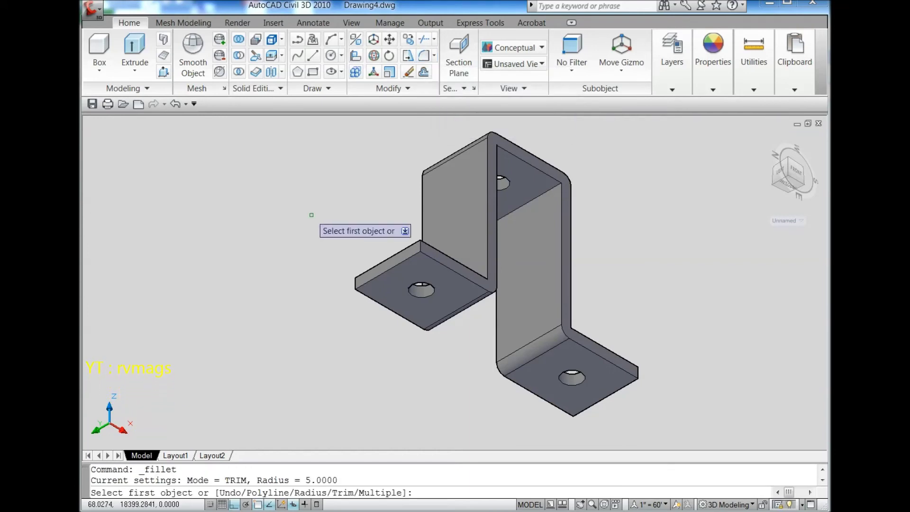
{"action": "type", "text": "r"}
{"action": "key", "text": "Return"}
{"action": "type", "text": "2"}
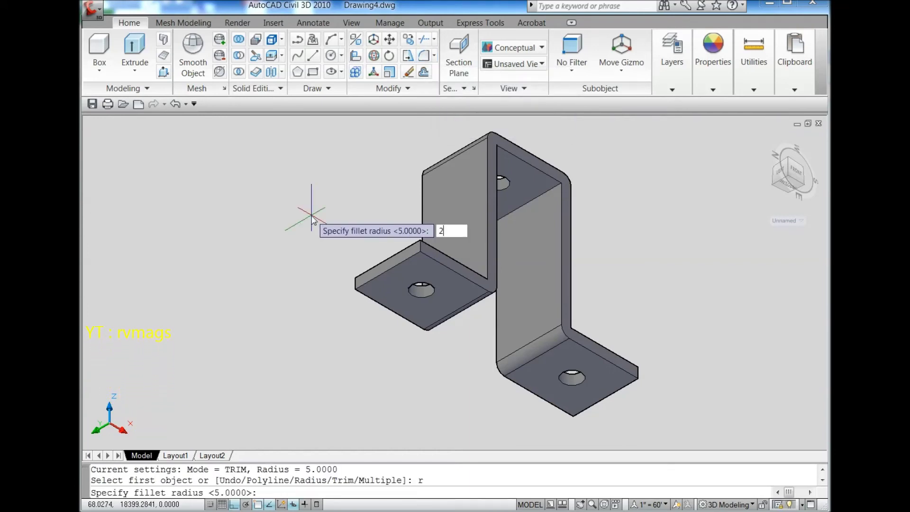
{"action": "key", "text": "Return"}
{"action": "scroll", "coordinate": [575, 197], "scroll_direction": "up", "scroll_amount": 3}
{"action": "scroll", "coordinate": [555, 187], "scroll_direction": "up", "scroll_amount": 3}
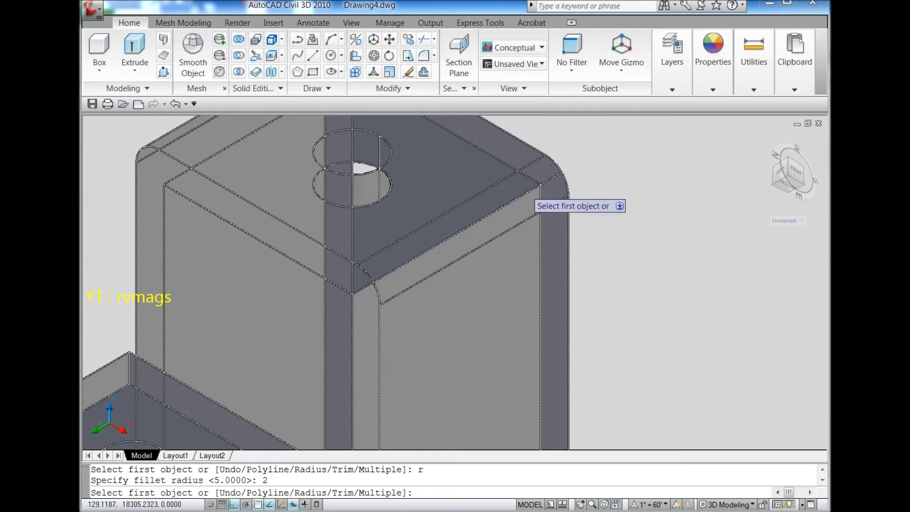
{"action": "left_click", "coordinate": [526, 191]}
{"action": "key", "text": "Return"}
{"action": "key", "text": "Return"}
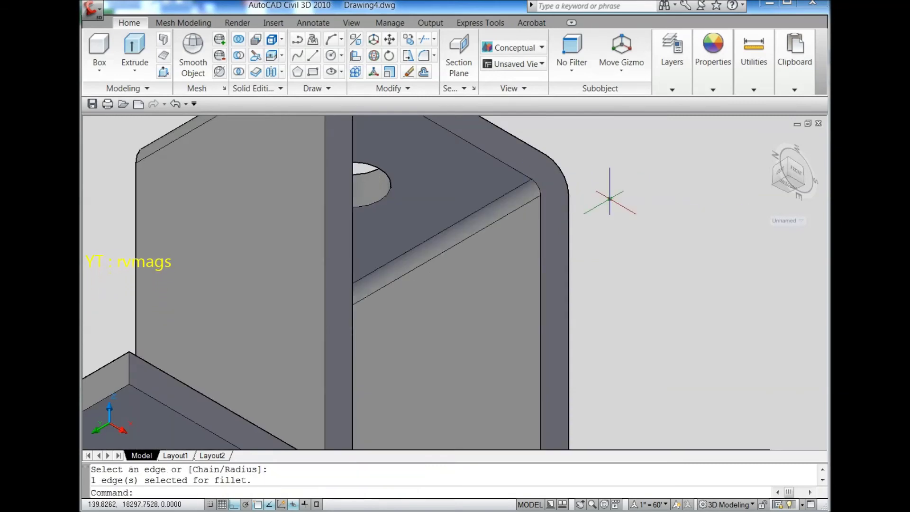
{"action": "mouse_move", "coordinate": [788, 173]}
{"action": "left_click", "coordinate": [809, 192]}
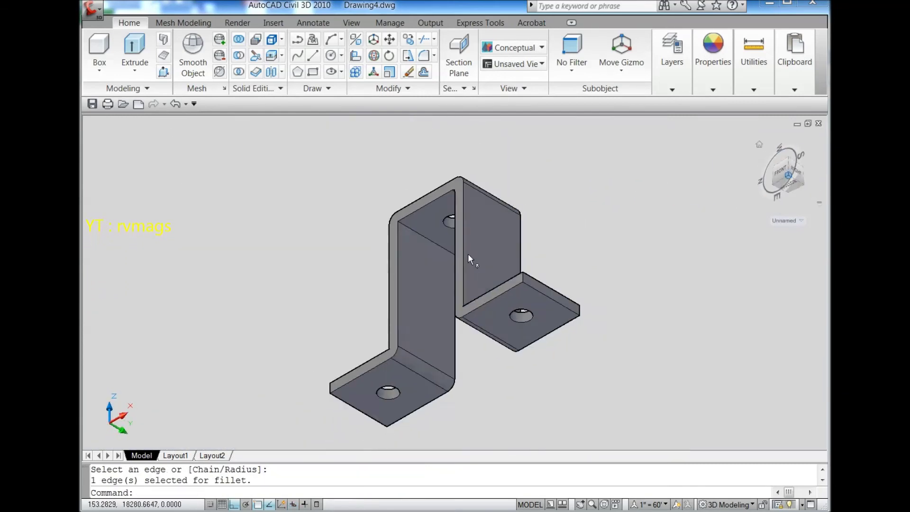
{"action": "scroll", "coordinate": [455, 251], "scroll_direction": "up", "scroll_amount": 3}
{"action": "scroll", "coordinate": [433, 244], "scroll_direction": "up", "scroll_amount": 2}
{"action": "key", "text": "Return"}
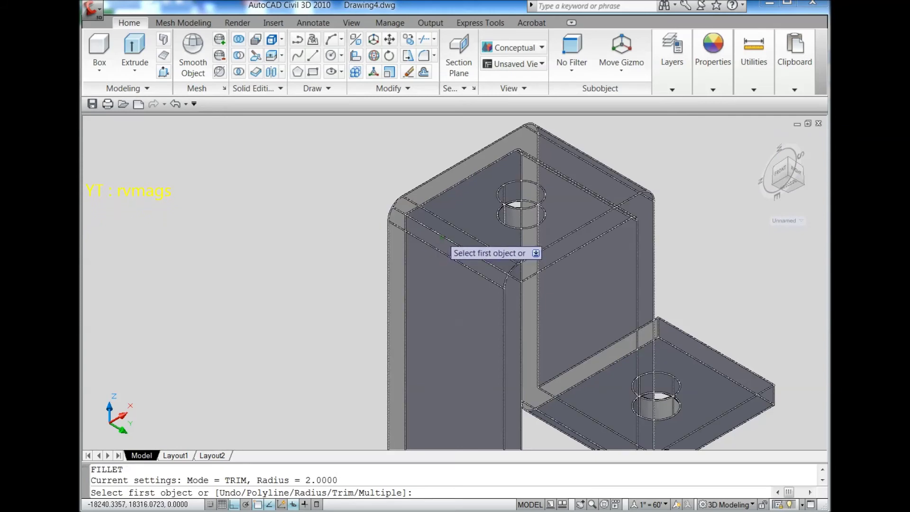
{"action": "left_click", "coordinate": [441, 236]}
{"action": "key", "text": "Return"}
{"action": "key", "text": "Return"}
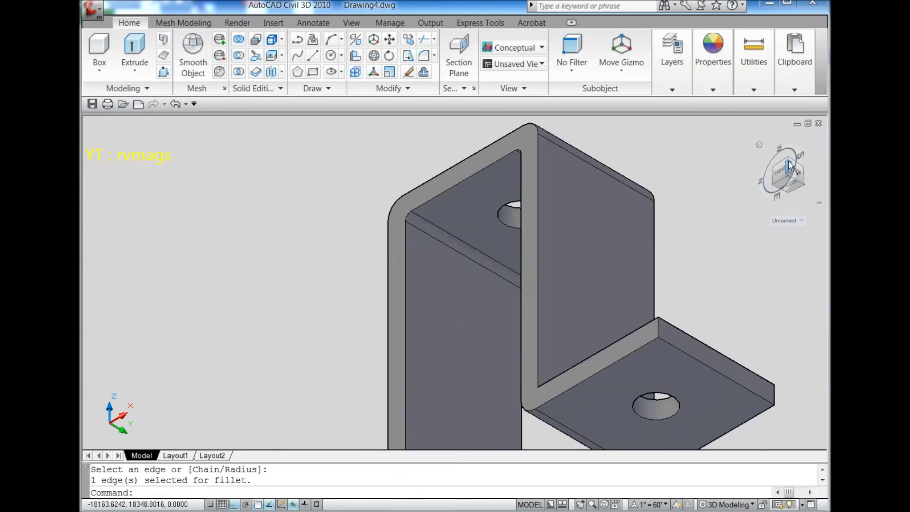
Step: Round the inner edges of the flange bend and lower-left bend with radius 2
{"action": "left_click", "coordinate": [787, 160]}
{"action": "scroll", "coordinate": [540, 335], "scroll_direction": "up", "scroll_amount": 5}
{"action": "key", "text": "Return"}
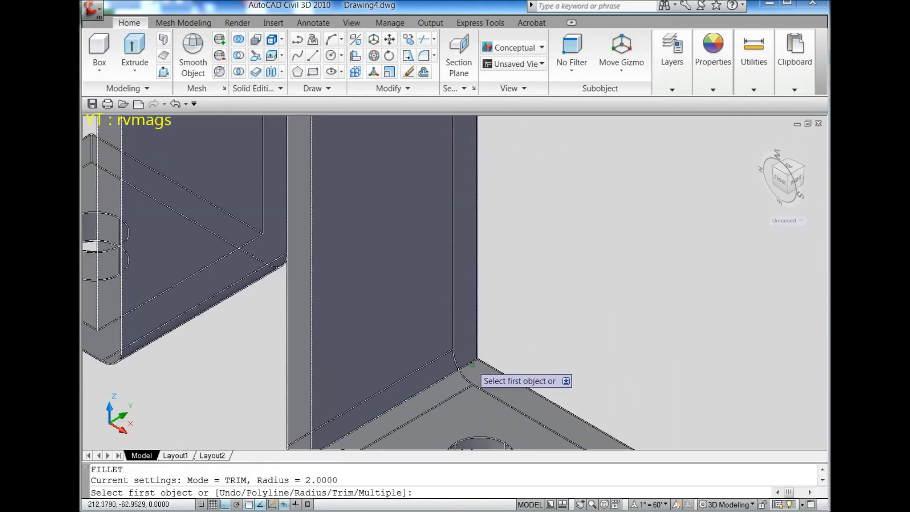
{"action": "left_click", "coordinate": [463, 366]}
{"action": "key", "text": "Return"}
{"action": "key", "text": "Return"}
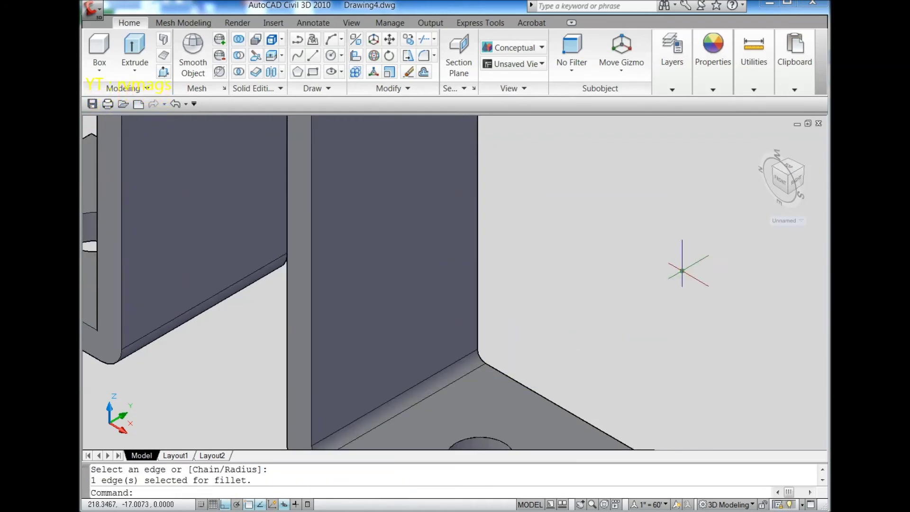
{"action": "mouse_move", "coordinate": [784, 175]}
{"action": "left_click", "coordinate": [775, 173]}
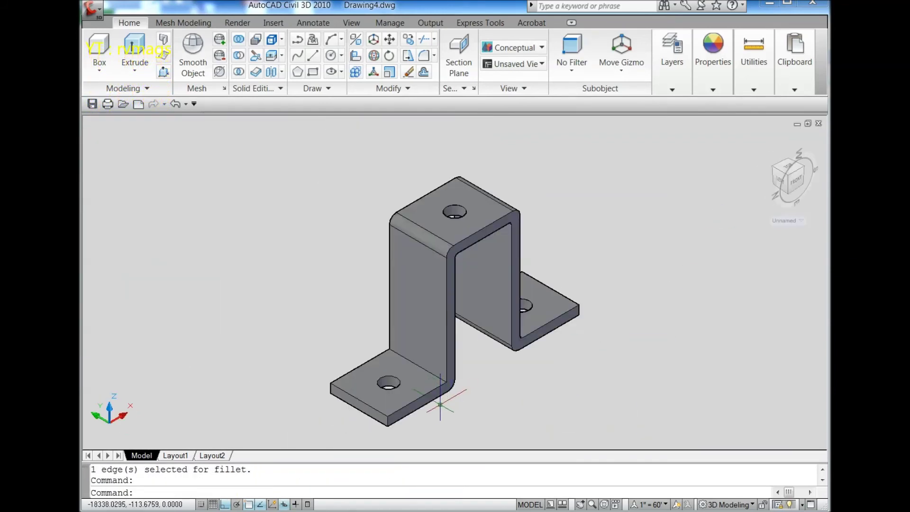
{"action": "scroll", "coordinate": [437, 398], "scroll_direction": "up", "scroll_amount": 3}
{"action": "key", "text": "Return"}
{"action": "left_click", "coordinate": [435, 365]}
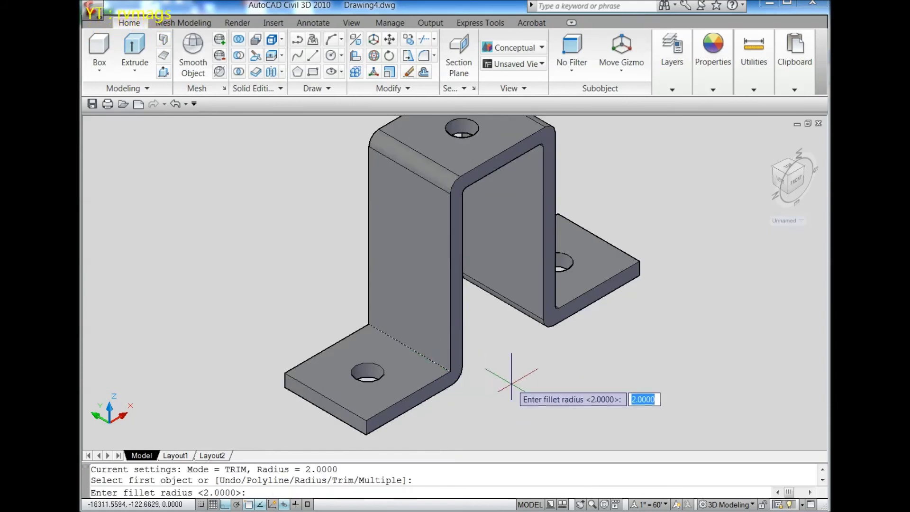
{"action": "key", "text": "Return"}
{"action": "key", "text": "Return"}
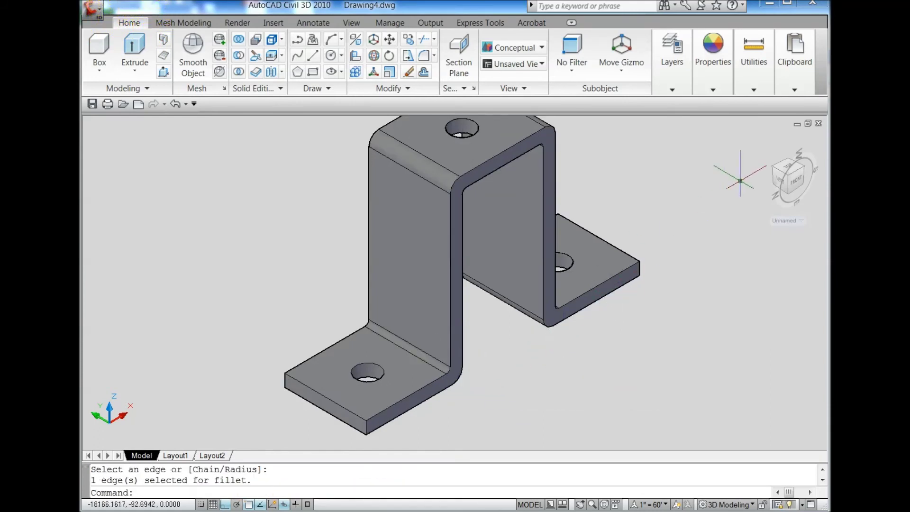
{"action": "left_click_drag", "start_coordinate": [761, 147], "coordinate": [718, 207]}
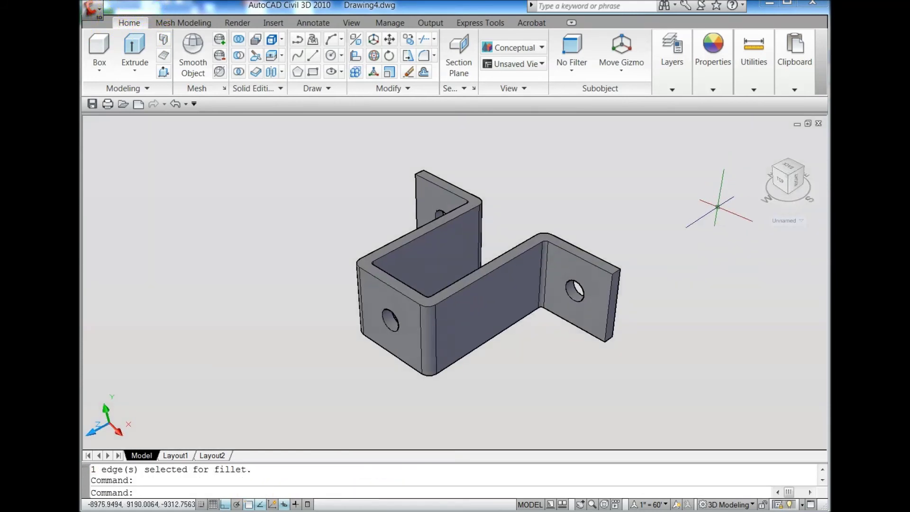
Step: Restore the World UCS and orbit the finished bracket to inspect its underside and top
{"action": "left_click", "coordinate": [774, 223]}
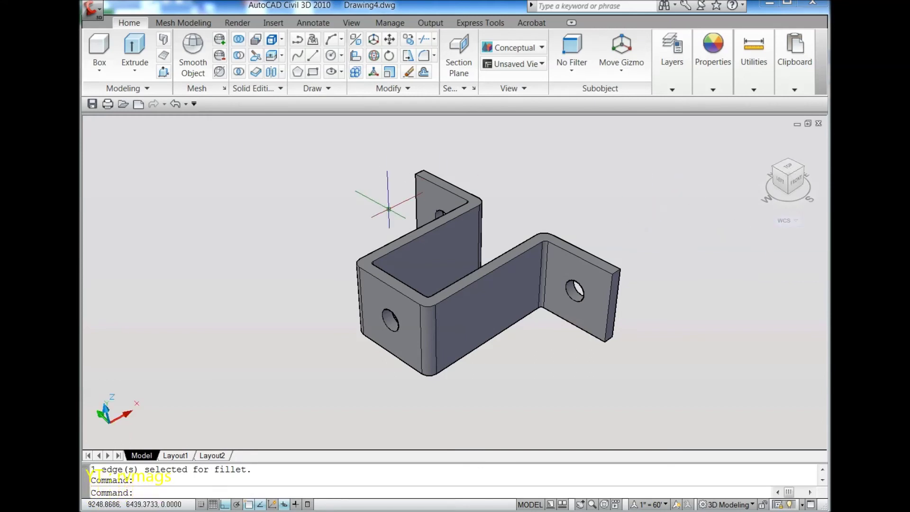
{"action": "left_click", "coordinate": [351, 24]}
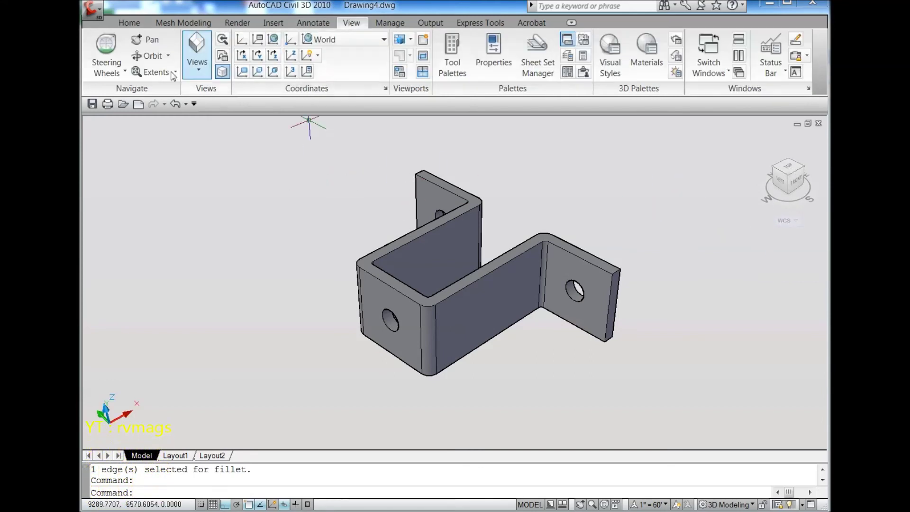
{"action": "left_click", "coordinate": [148, 57]}
{"action": "mouse_move", "coordinate": [424, 319]}
{"action": "left_mouse_down"}
{"action": "mouse_move", "coordinate": [381, 276]}
{"action": "mouse_move", "coordinate": [468, 270]}
{"action": "mouse_move", "coordinate": [445, 324]}
{"action": "left_mouse_up"}
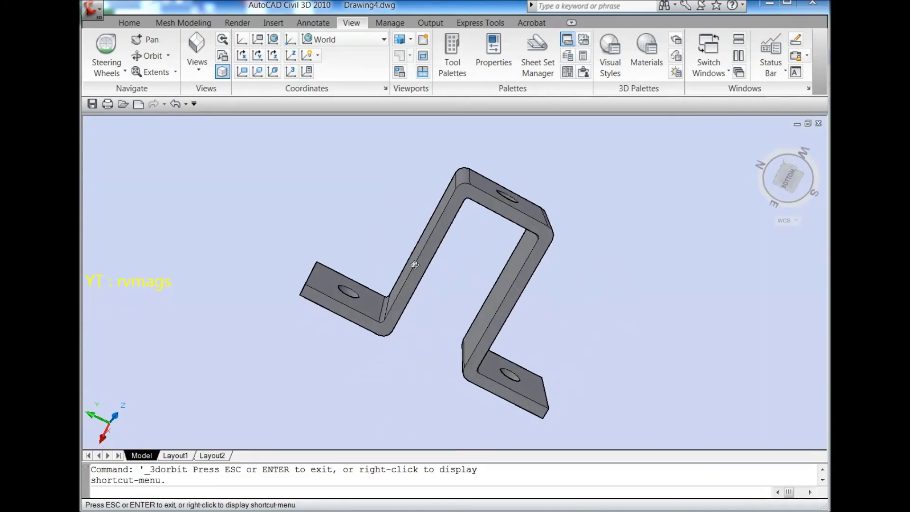
{"action": "mouse_move", "coordinate": [405, 286]}
{"action": "left_mouse_down"}
{"action": "mouse_move", "coordinate": [323, 328]}
{"action": "mouse_move", "coordinate": [562, 318]}
{"action": "left_mouse_up"}
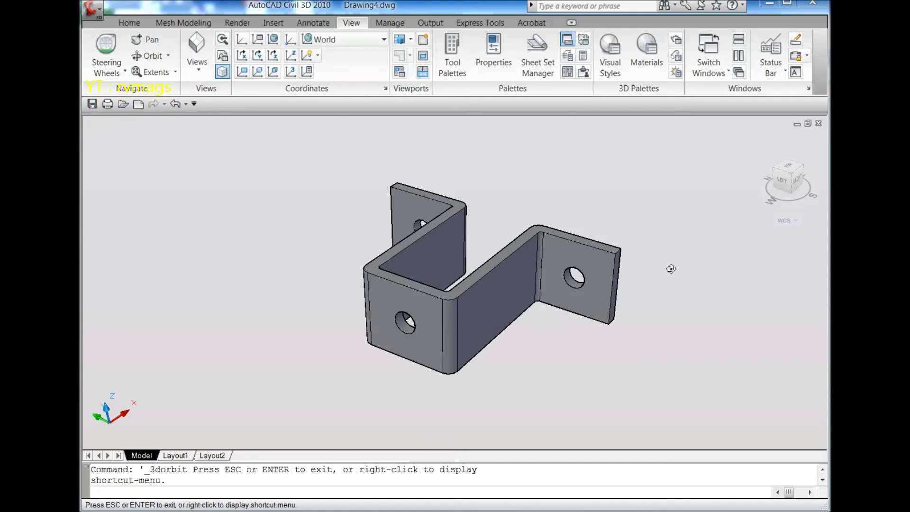
{"action": "right_click", "coordinate": [649, 186]}
{"action": "left_click", "coordinate": [676, 191]}
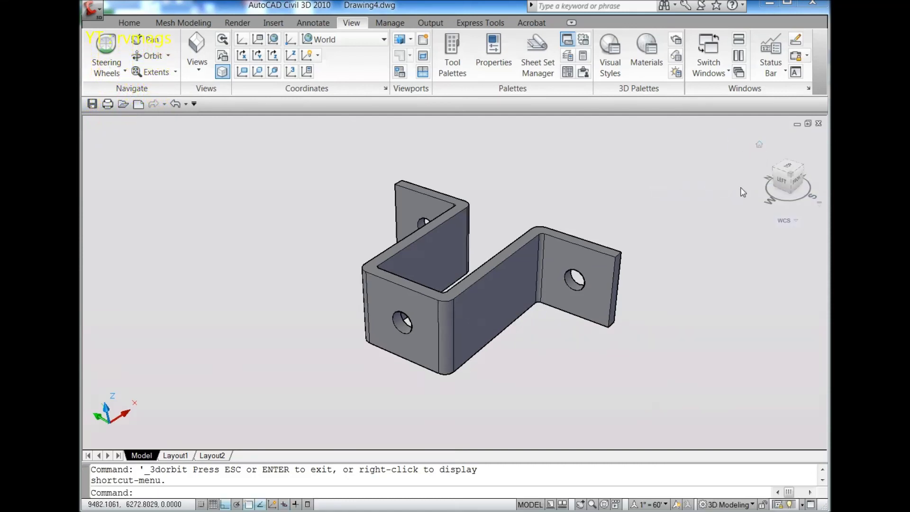
{"action": "middle_click_drag", "start_coordinate": [743, 192], "coordinate": [712, 216], "text": "shift"}
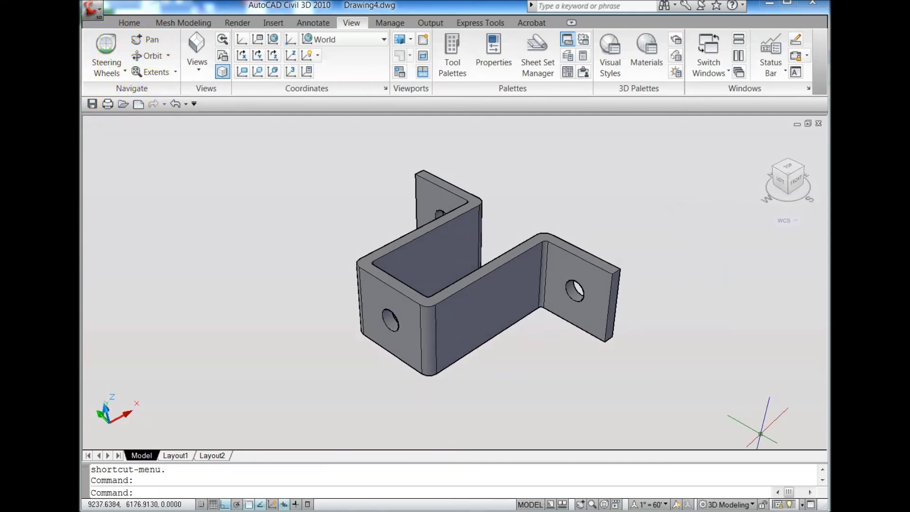